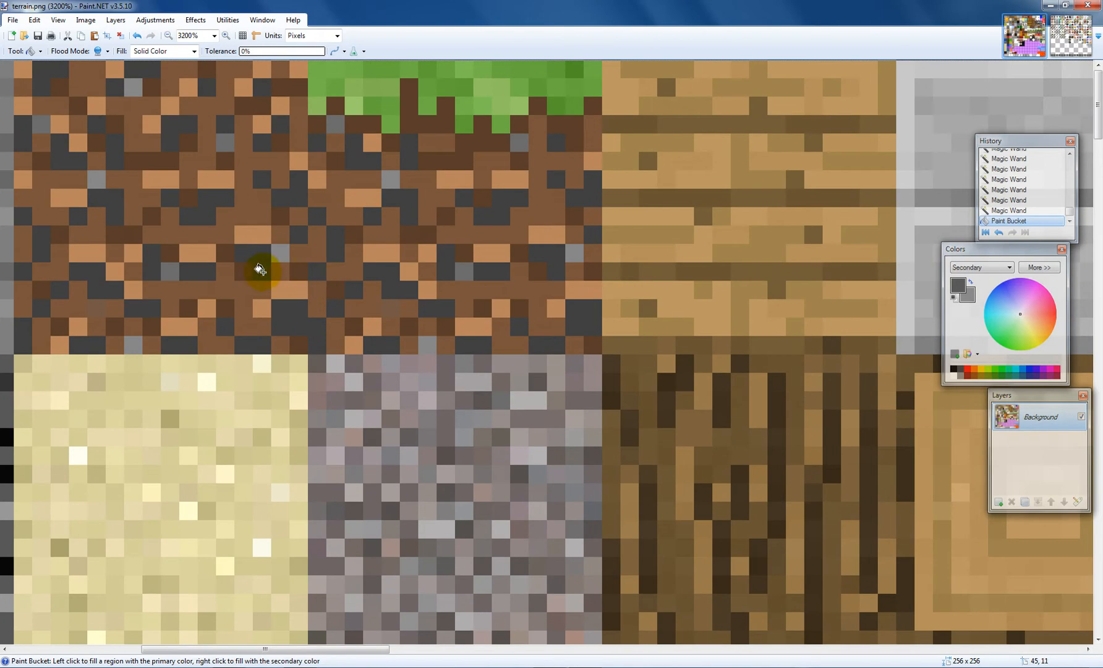
Step: Fill regions of the dirt and plank textures with the dark gray primary color using the Paint Bucket
click(275, 251)
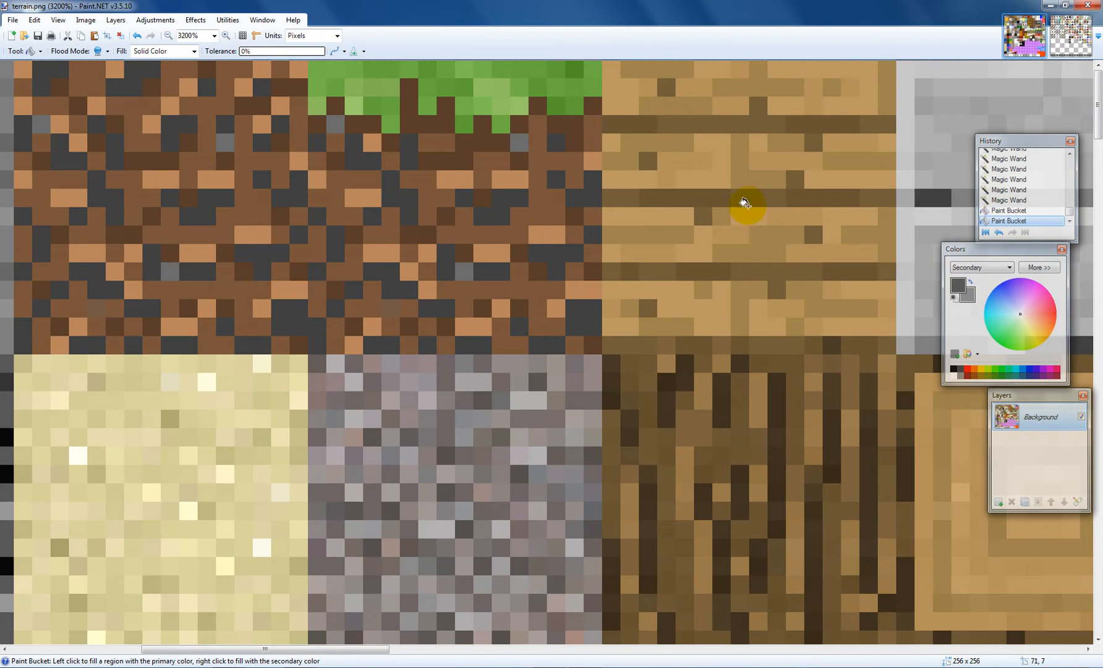
click(744, 196)
click(651, 188)
scroll(512, 298, down, 3)
scroll(553, 275, up, 3)
Step: Fill several pixel regions in the sand and gravel textures with dark gray
click(398, 445)
click(188, 492)
click(116, 529)
click(166, 467)
click(173, 563)
click(200, 558)
Step: Fill more regions in the stone, log and plank textures with dark gray
scroll(207, 587, down, 3)
click(260, 396)
scroll(276, 389, down, 4)
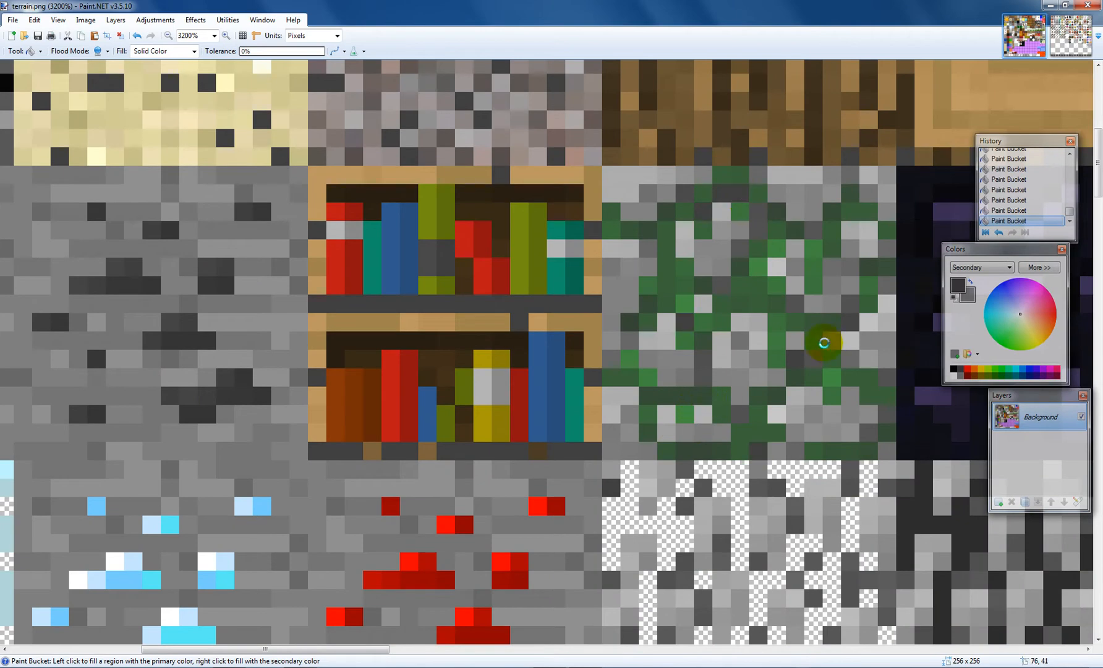
scroll(757, 337, up, 7)
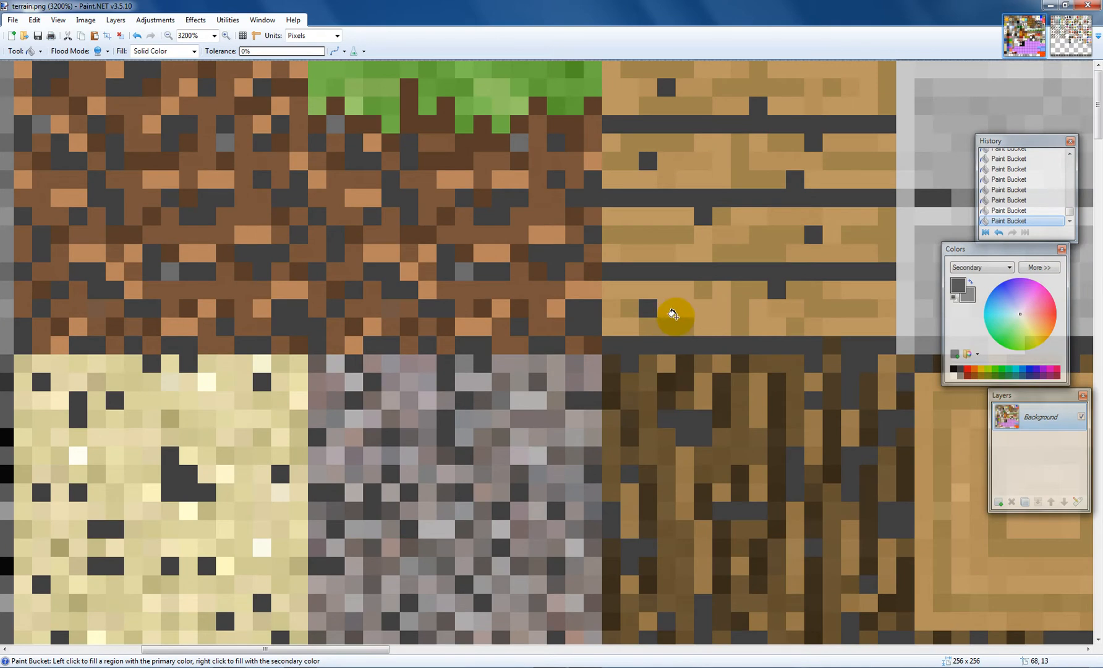
click(673, 314)
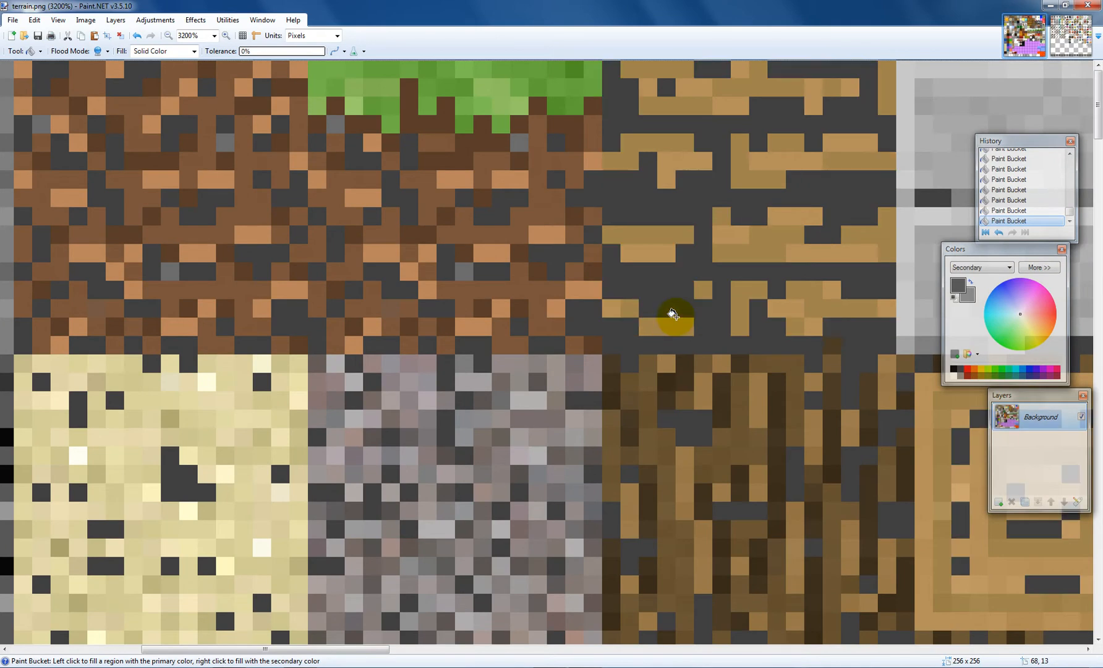
Step: Switch the flood mode to global and fill the water texture's light blue pixels with dark gray
click(106, 53)
click(129, 65)
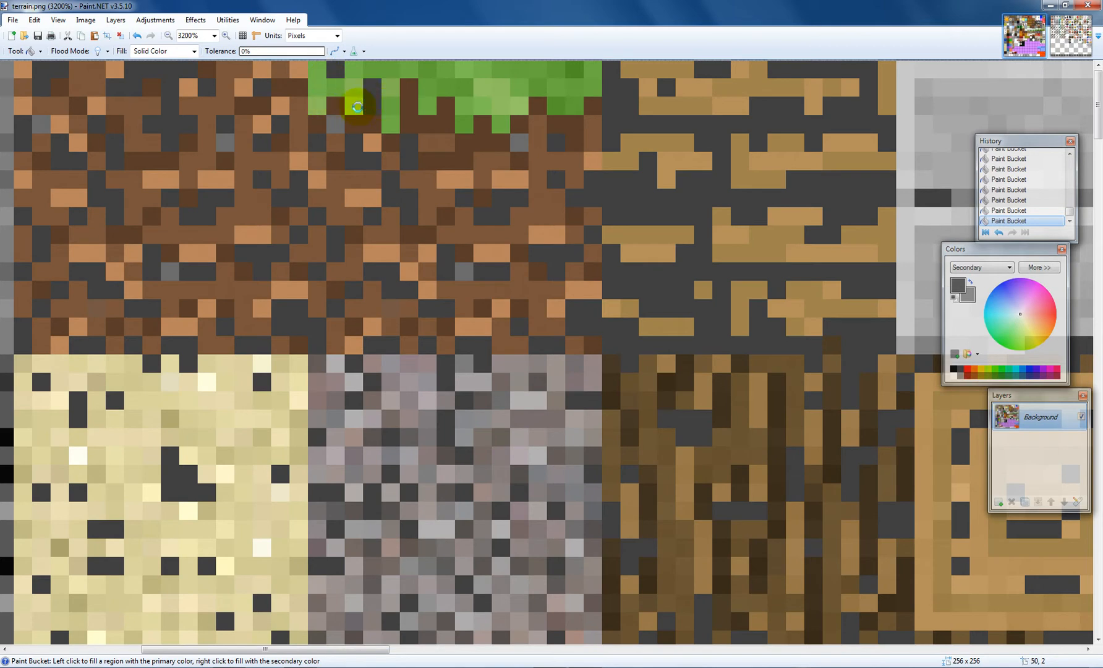
scroll(592, 115, down, 17)
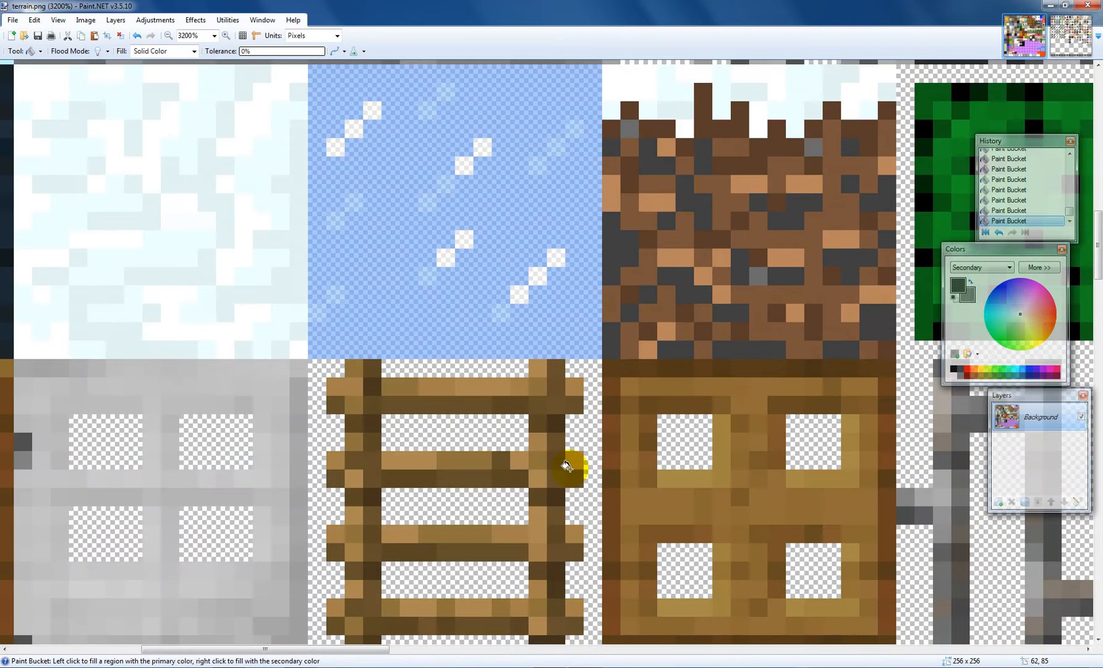
click(518, 215)
scroll(508, 221, up, 3)
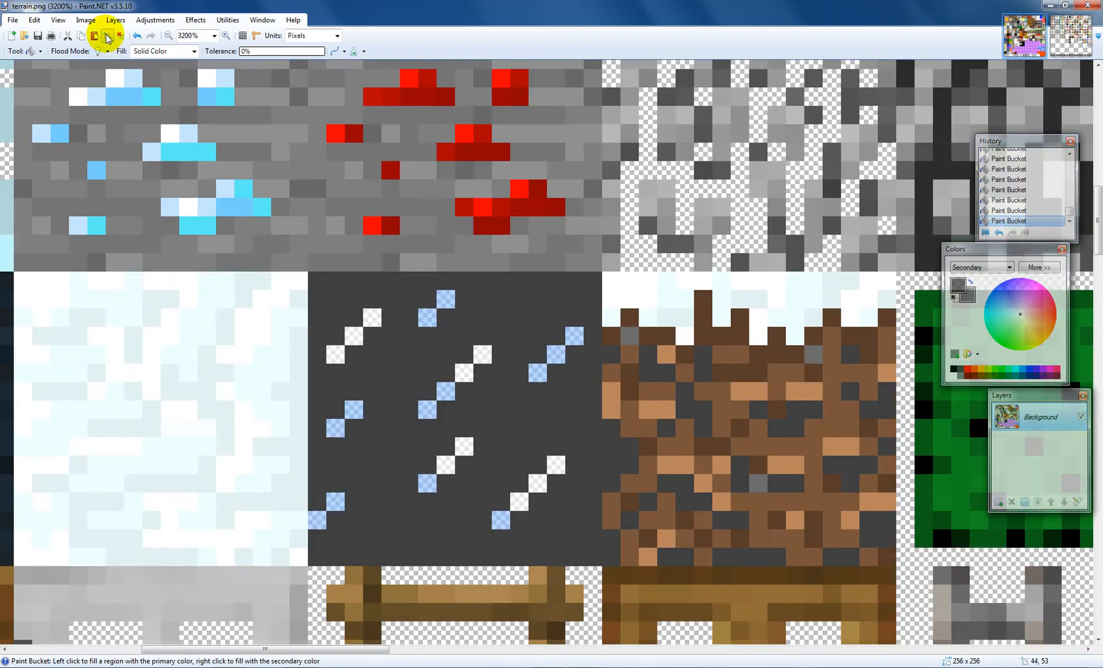
Step: Return the flood mode to contiguous and fill regions in the snow and ore stone textures
click(108, 52)
click(123, 79)
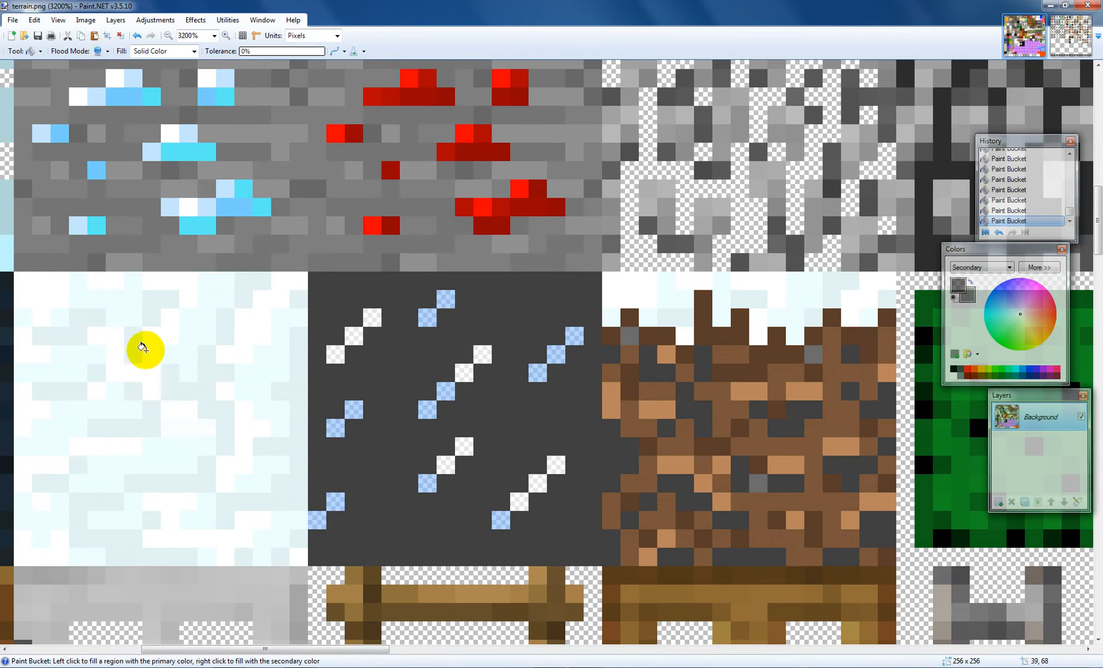
click(145, 345)
click(346, 209)
scroll(481, 252, up, 9)
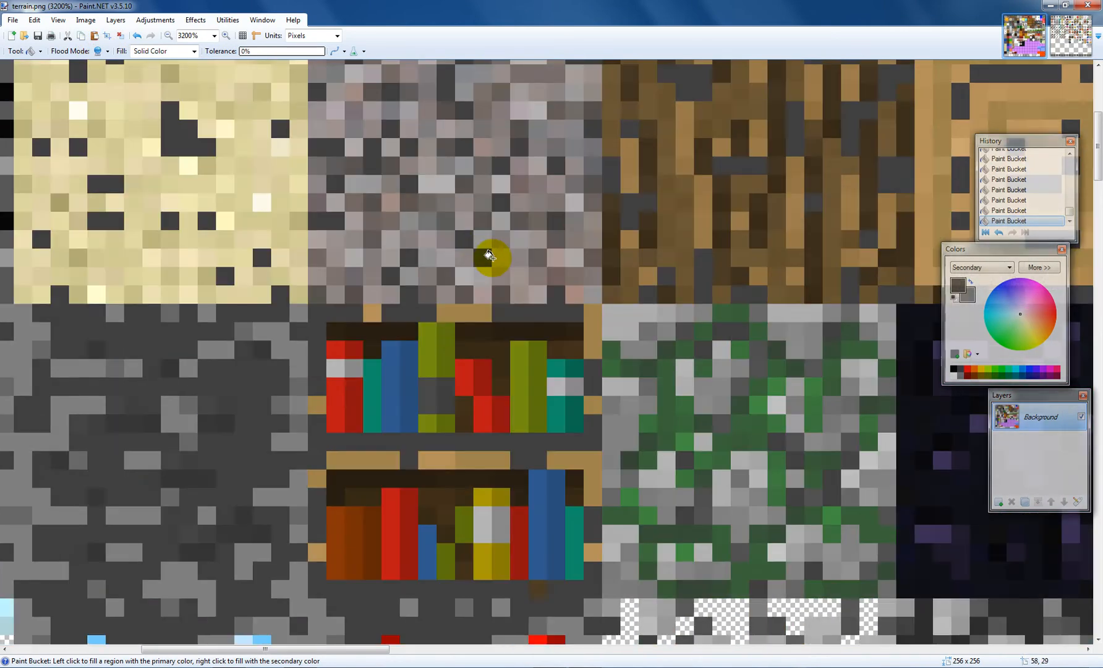
scroll(524, 277, down, 6)
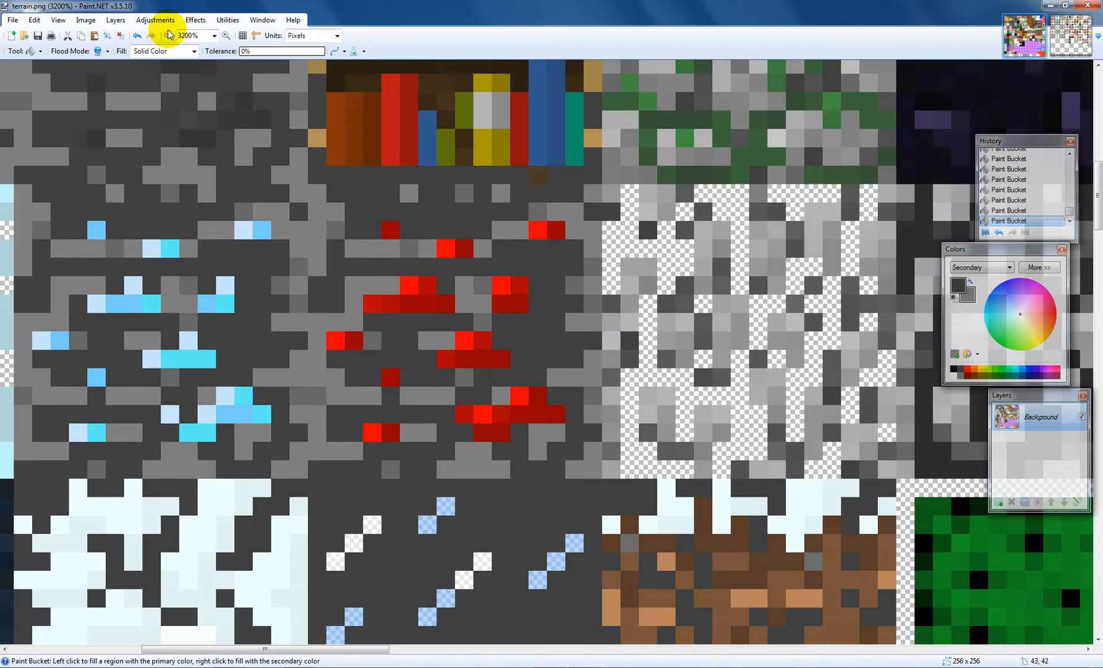
Step: Set the fill to Horizontal and fill the water texture's background with the horizontal hatch pattern
click(176, 52)
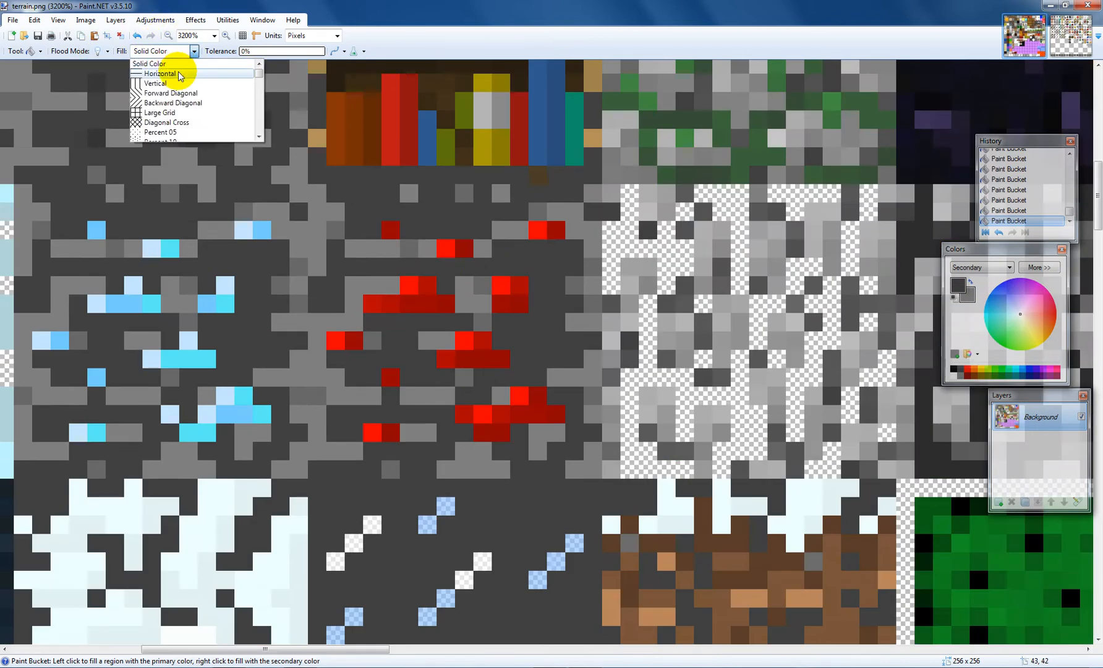
click(156, 73)
scroll(145, 87, down, 12)
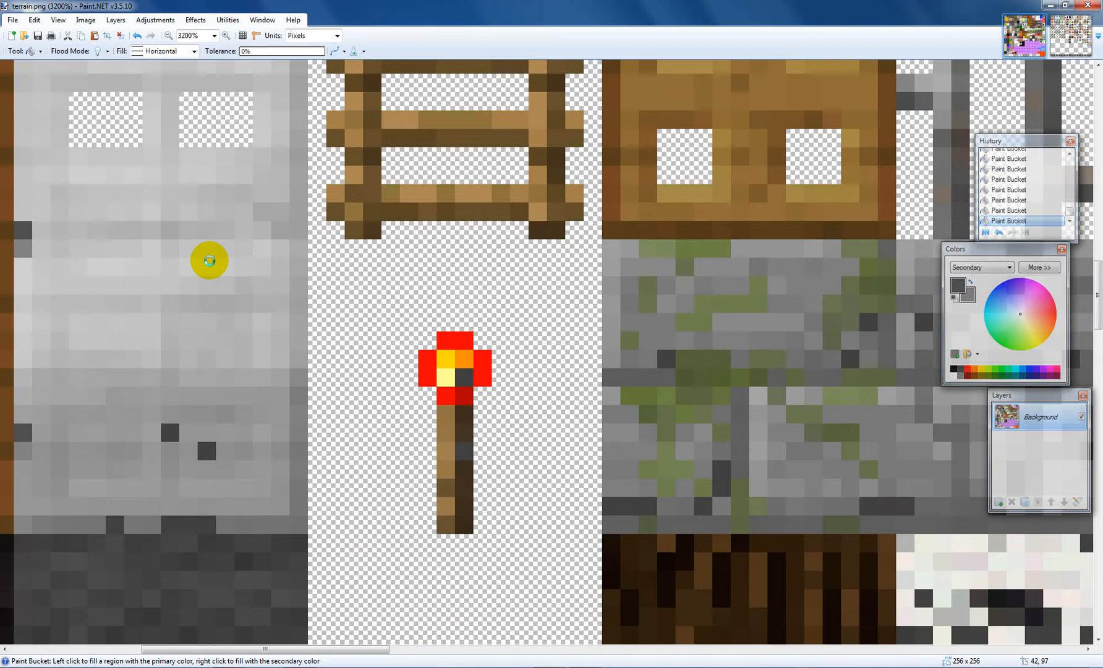
scroll(208, 259, up, 12)
click(241, 278)
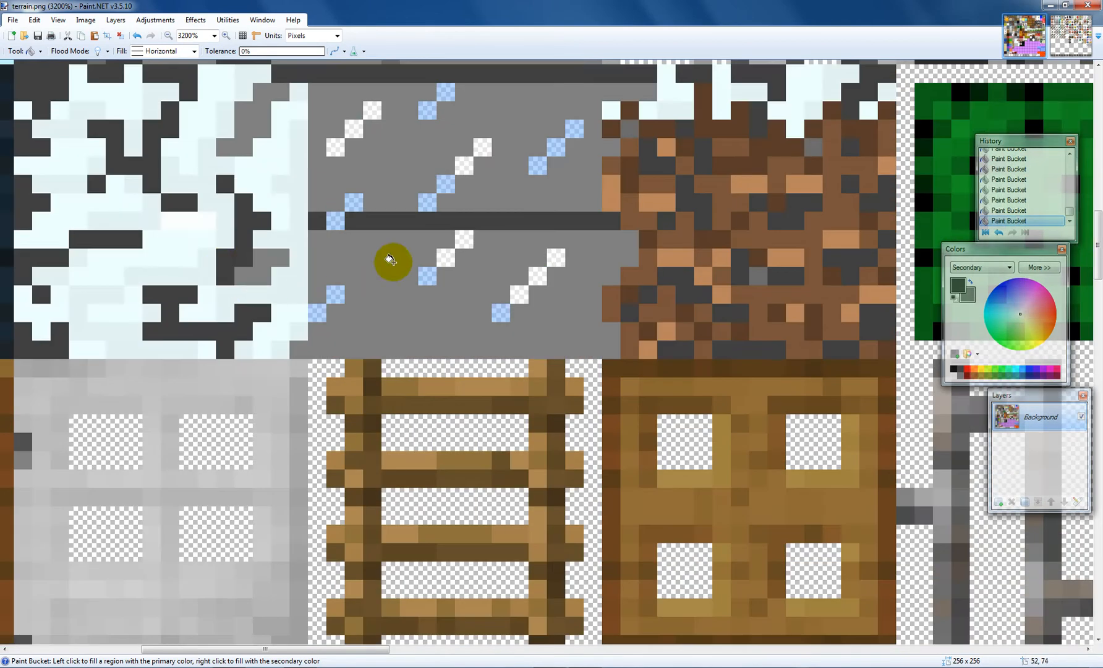
scroll(403, 231, up, 5)
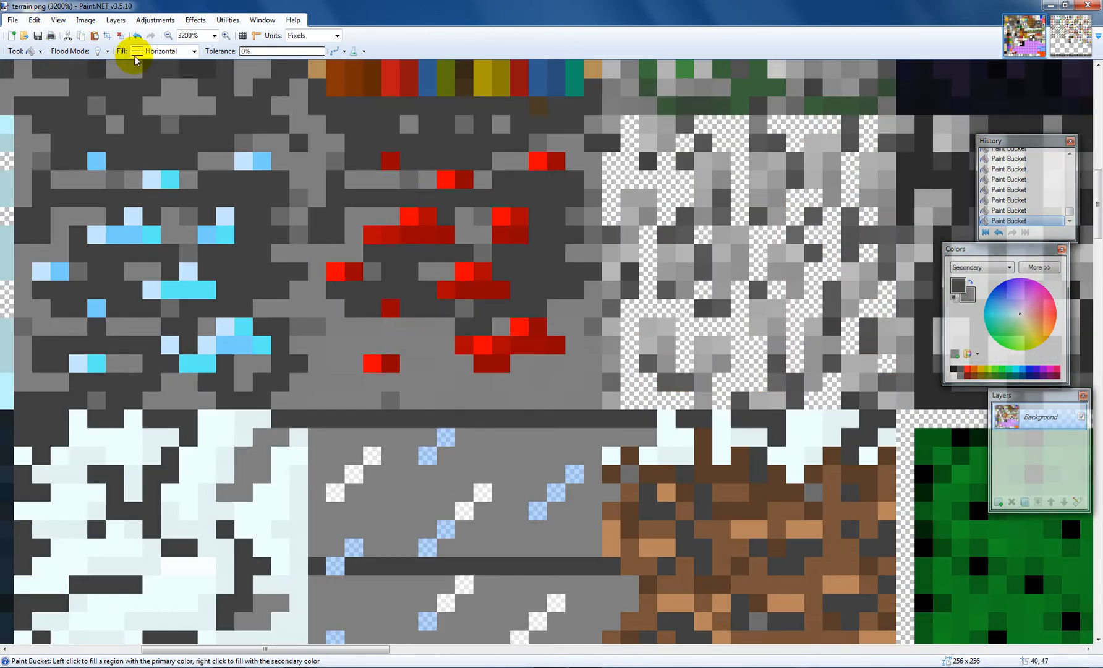
Step: Switch the fill pattern to Vertical
click(154, 50)
click(154, 75)
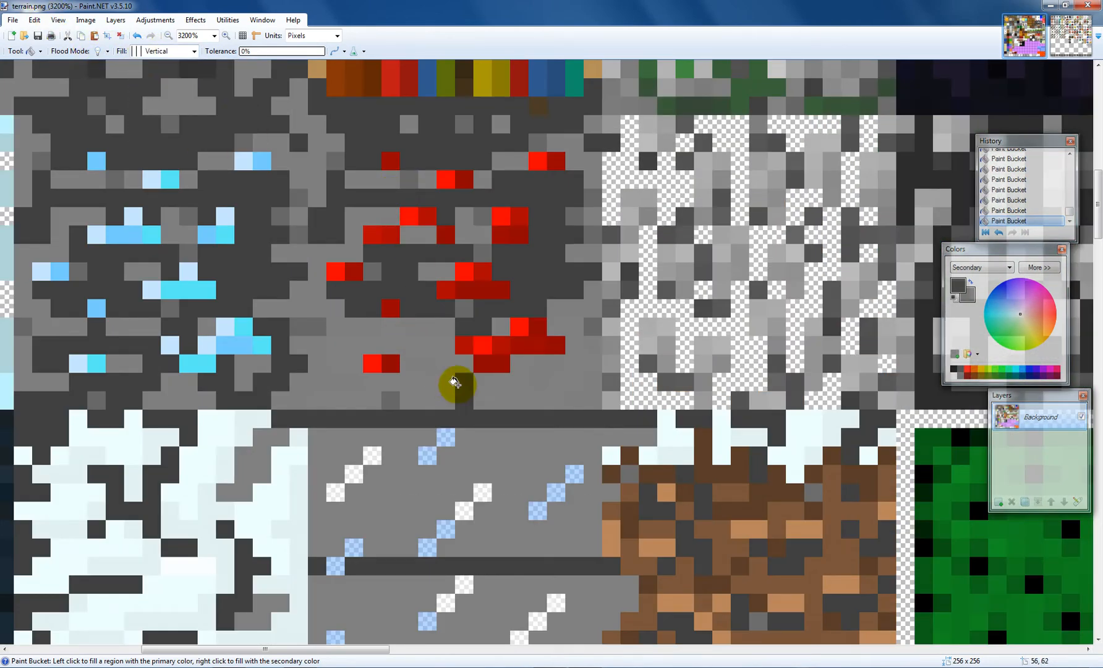
scroll(660, 438, down, 3)
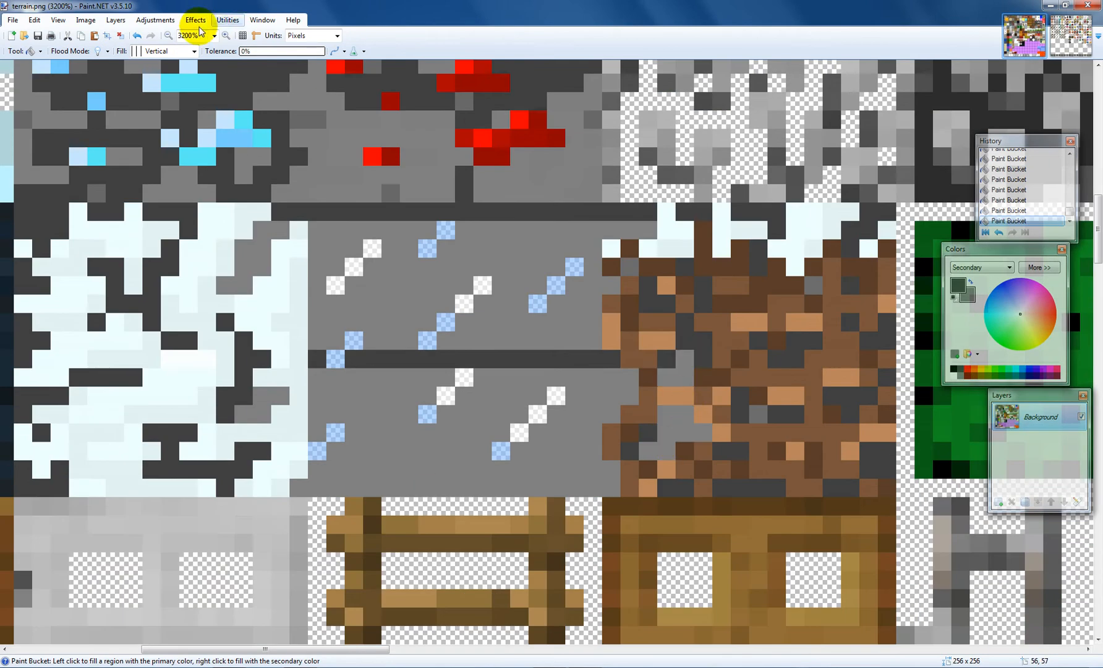
Step: Set the fill to Diagonal Cross and fill the water texture's background with that pattern
click(189, 50)
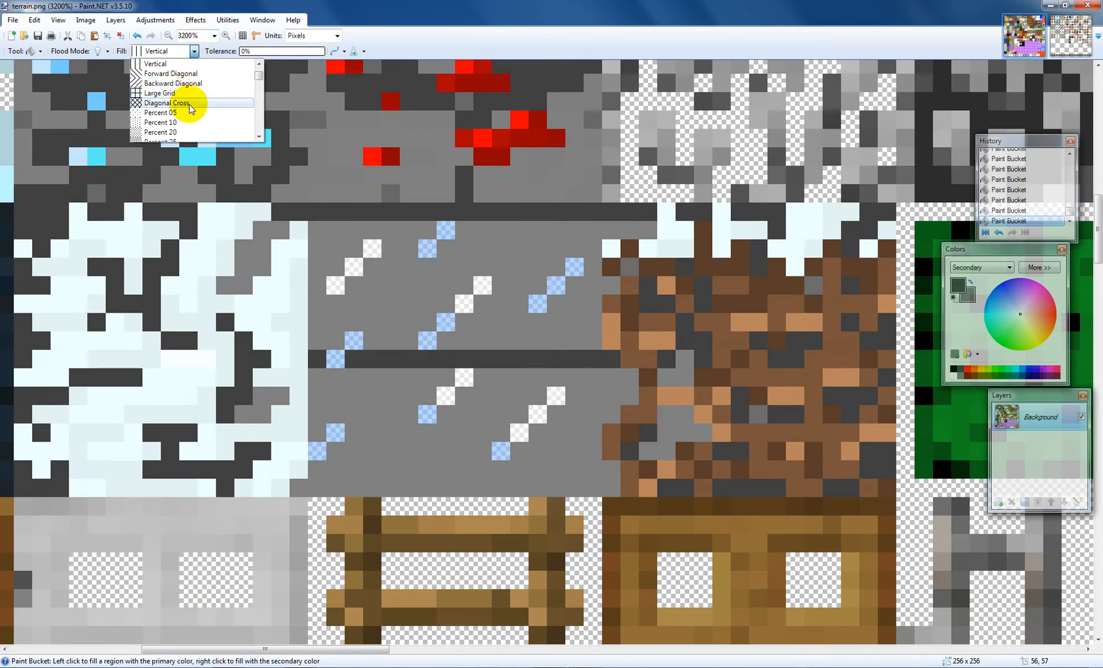
click(166, 103)
click(310, 259)
click(362, 414)
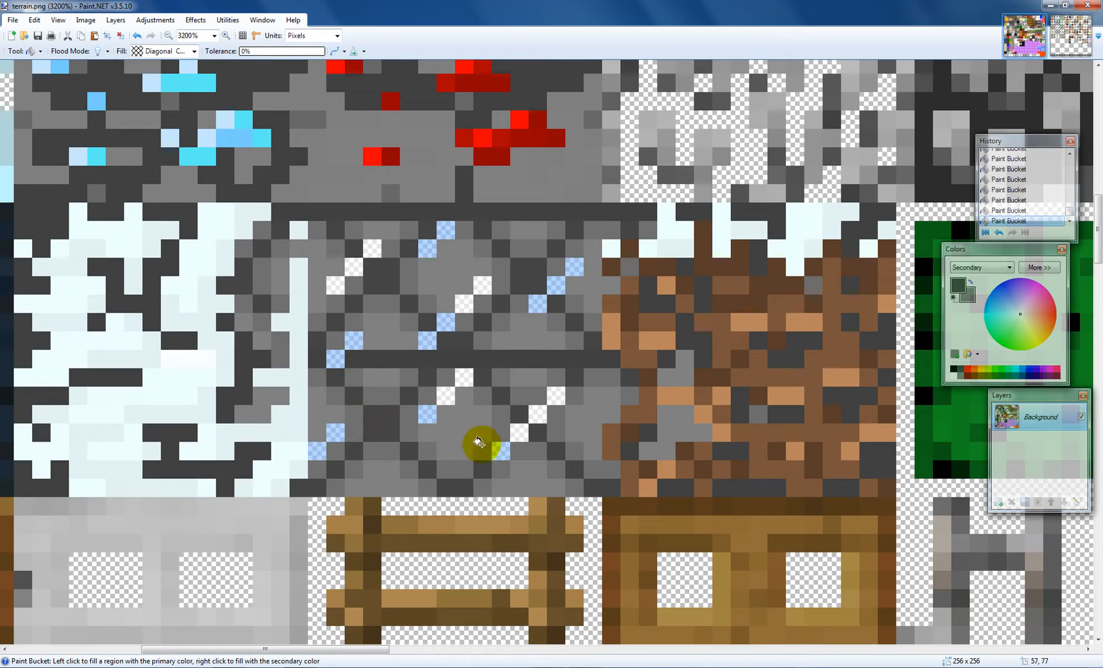
scroll(481, 427, down, 4)
scroll(480, 371, up, 5)
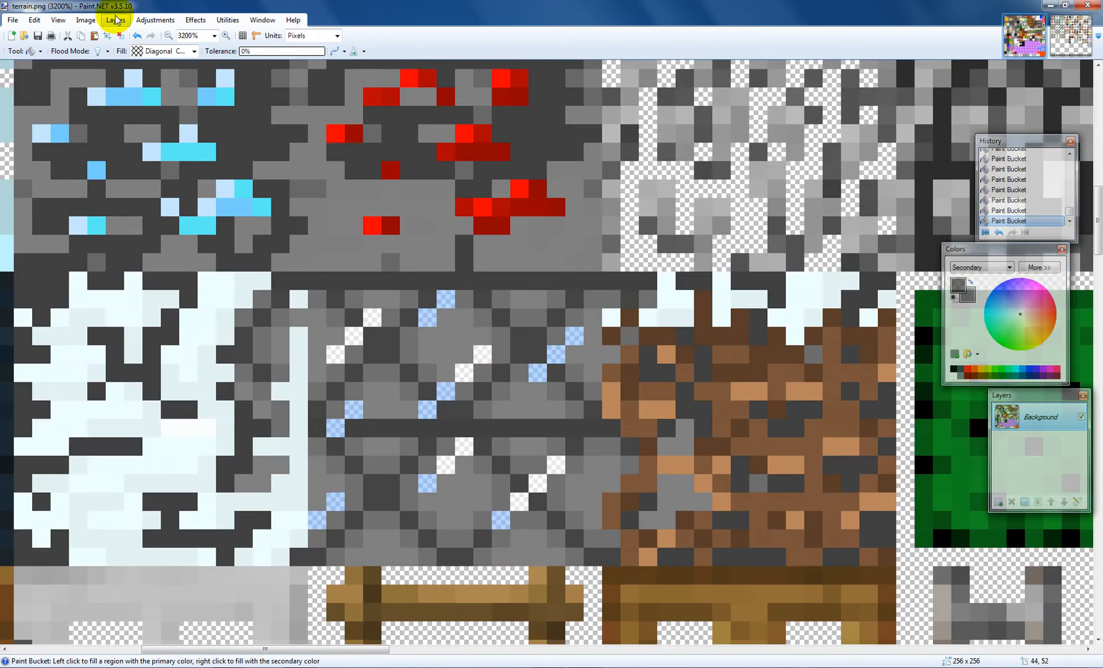
Step: Set the fill pattern to Dark Vertical
click(194, 51)
scroll(212, 108, down, 6)
click(210, 113)
Step: Switch to the Gradient tool and draw a gradient across the canvas
scroll(371, 329, down, 8)
scroll(228, 319, down, 10)
scroll(245, 318, down, 4)
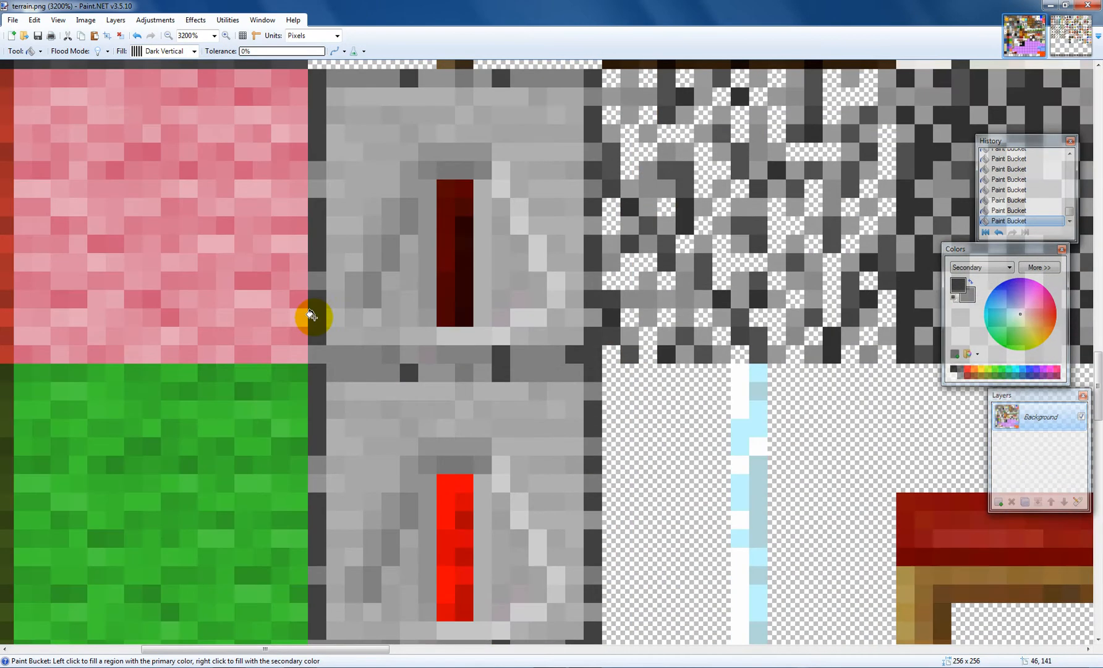
scroll(747, 303, down, 6)
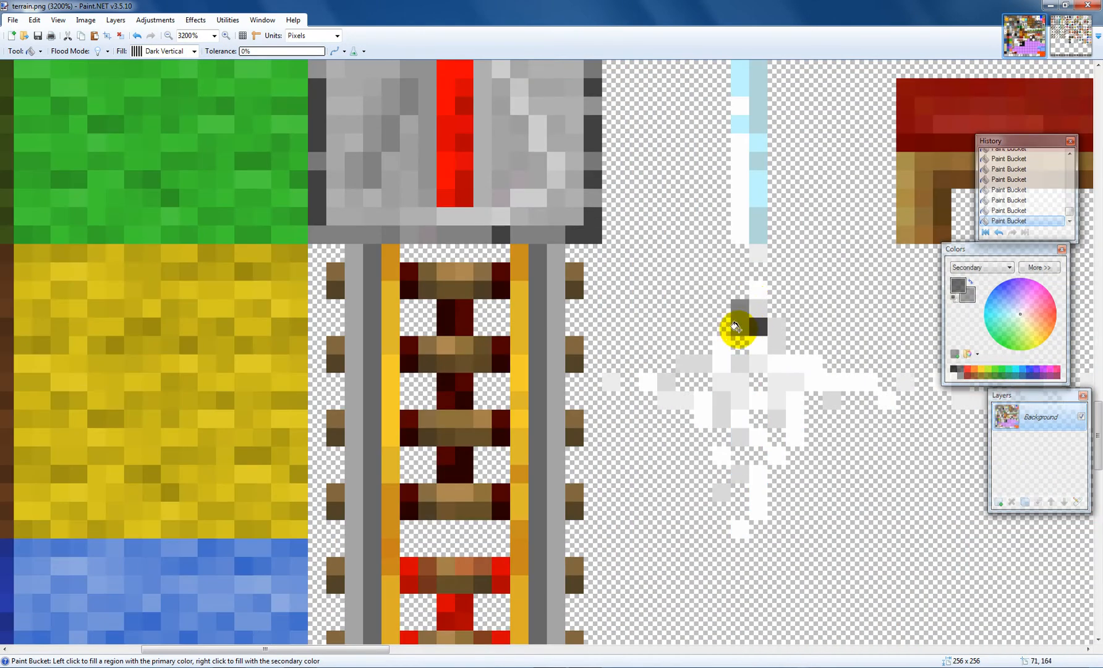
scroll(866, 312, up, 6)
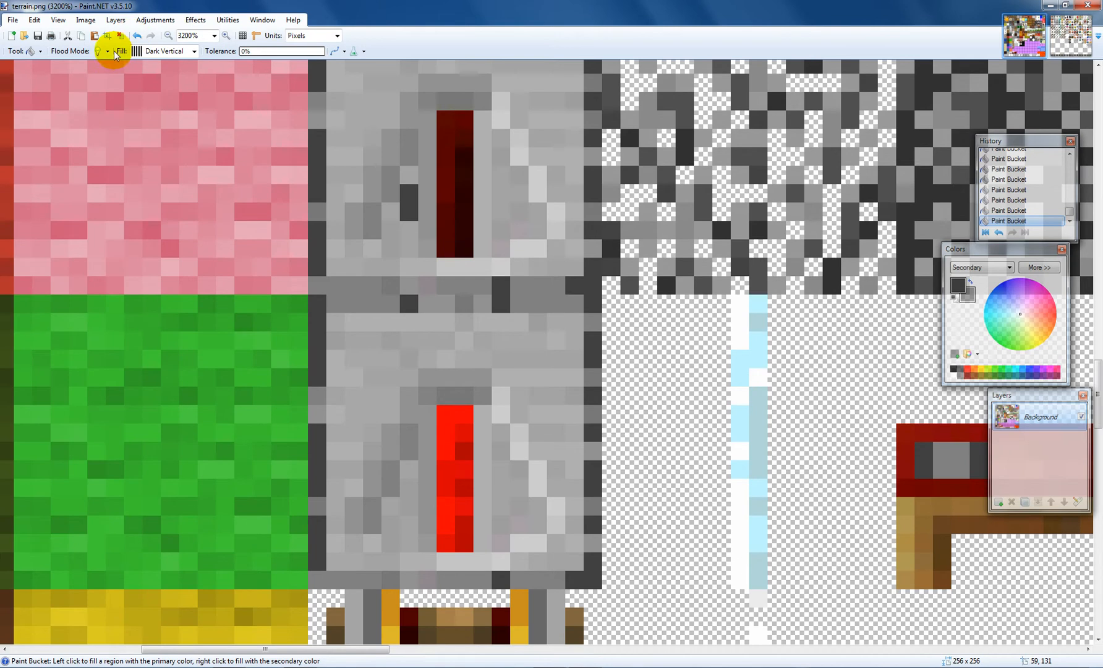
click(36, 52)
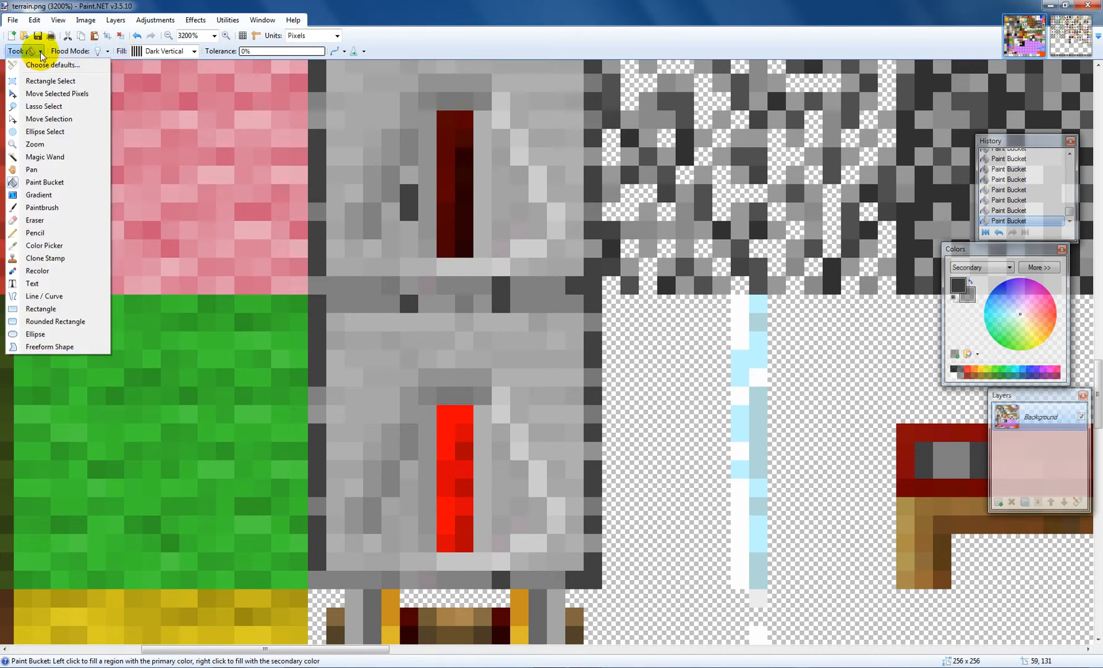
click(55, 197)
drag(143, 185, 179, 203)
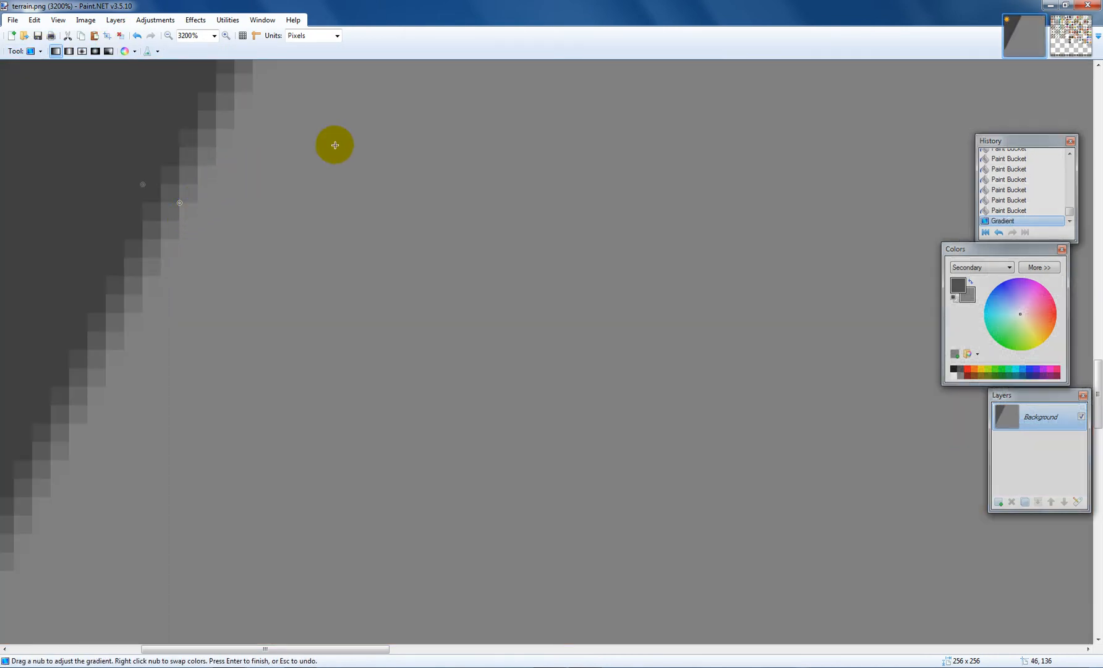
Step: Adjust the gradient's handles to change its direction and extent
scroll(403, 127, up, 6)
drag(482, 332, 96, 330)
drag(518, 348, 665, 366)
drag(729, 383, 693, 378)
drag(455, 395, 352, 349)
drag(344, 321, 498, 215)
drag(565, 230, 565, 285)
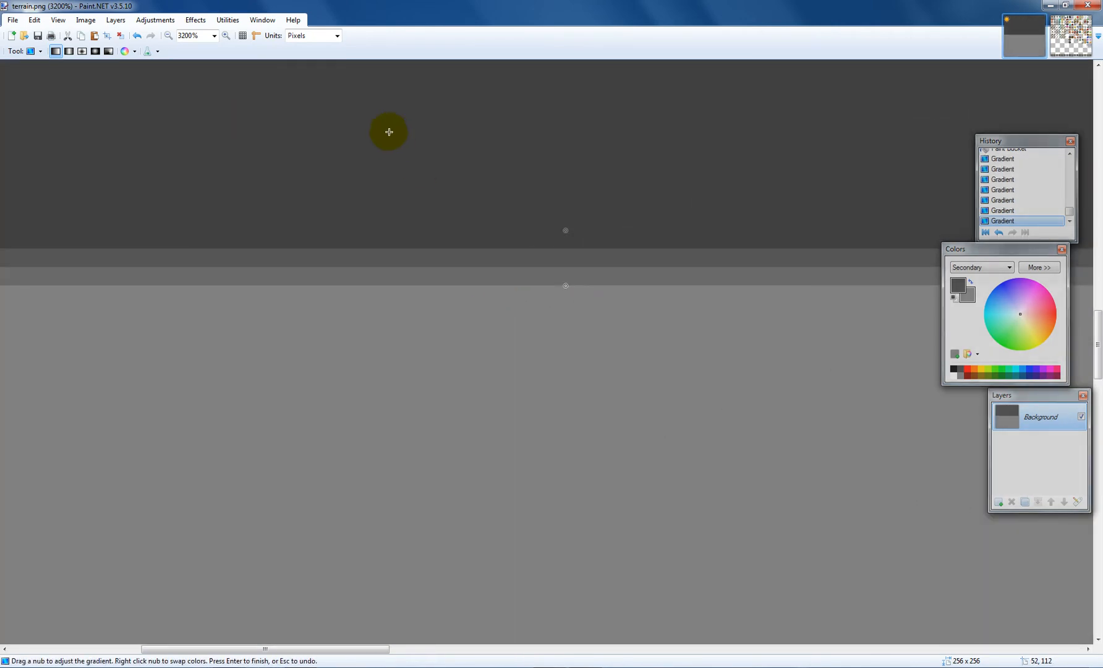
Step: Undo the gradient changes and step back in the history to an earlier Magic Wand state
key(ctrl+z)
key(ctrl+z)
key(ctrl+z)
key(ctrl+z)
key(ctrl+z)
scroll(965, 205, up, 2)
scroll(1038, 213, up, 3)
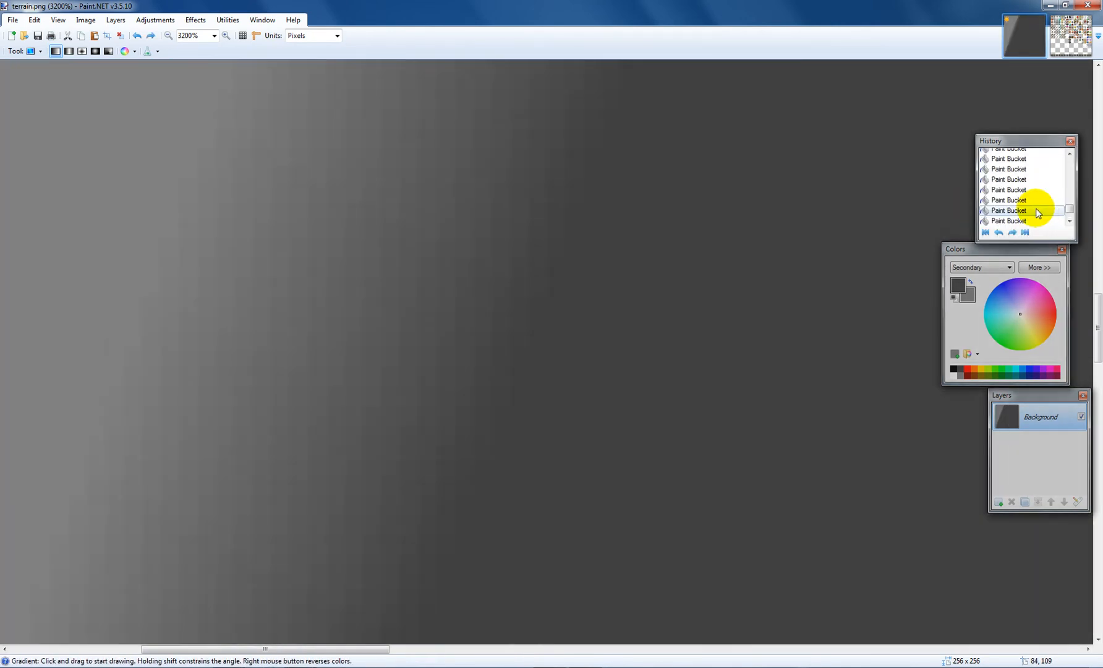
scroll(1047, 210, up, 4)
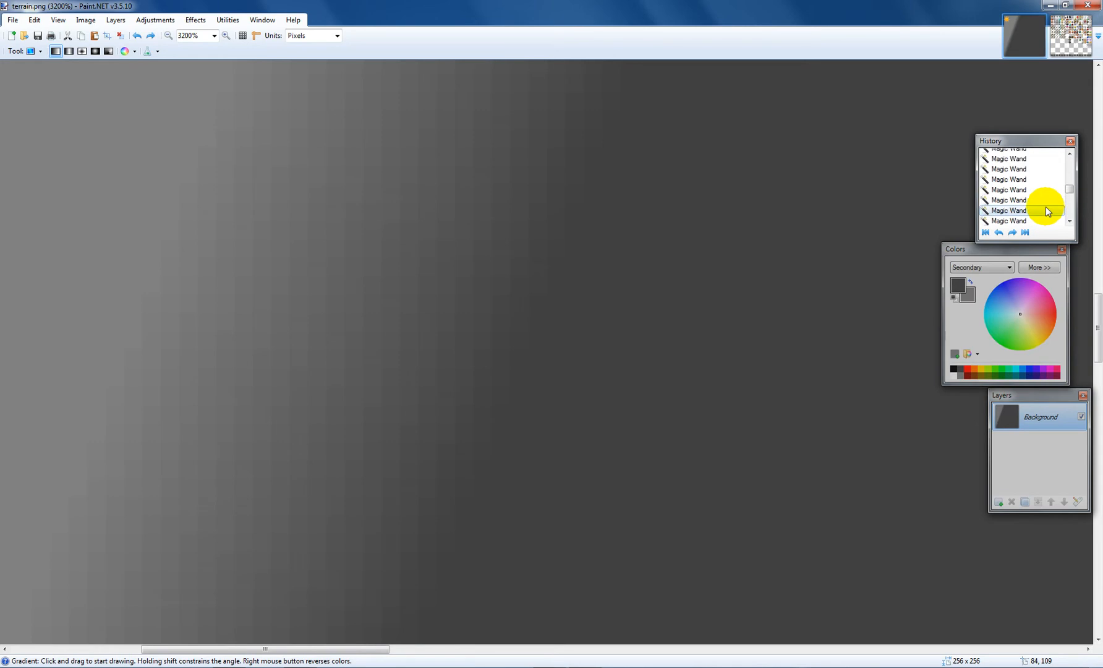
scroll(1043, 195, down, 3)
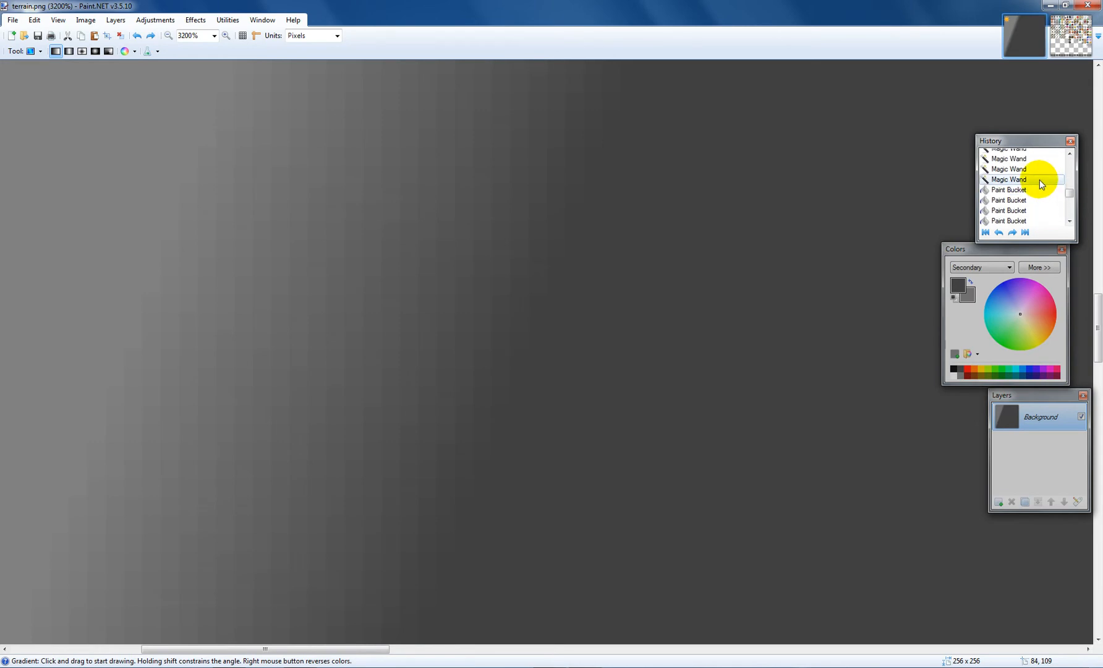
click(1030, 189)
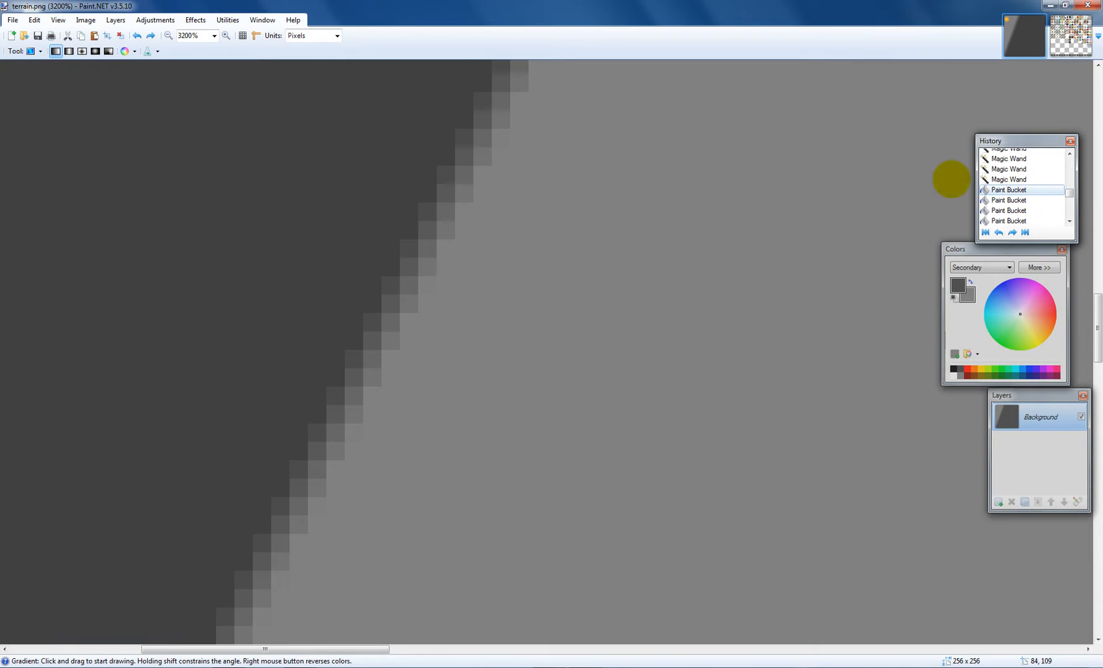
click(1031, 190)
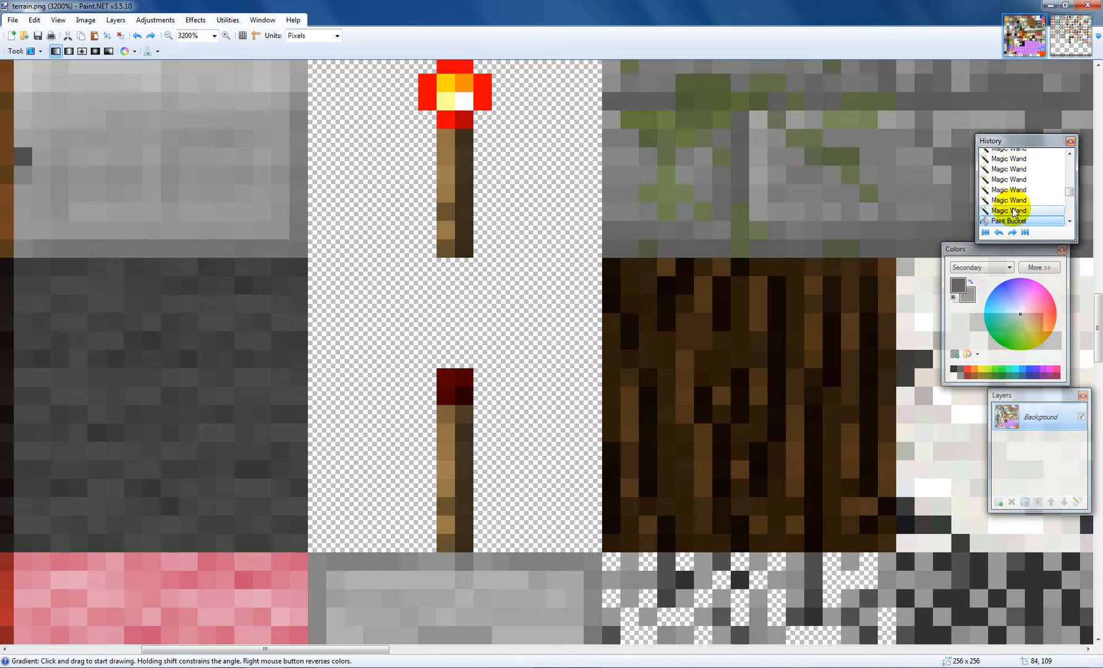
click(1013, 200)
Step: Draw a new diagonal gradient across the whole image with the Gradient tool
scroll(645, 149, up, 10)
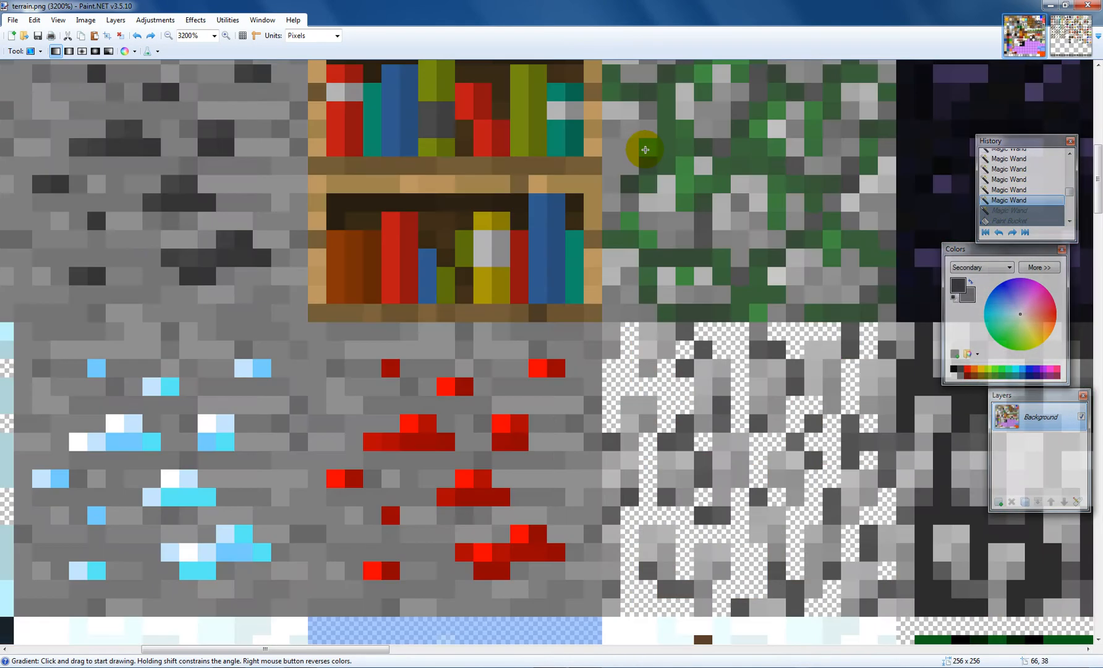
scroll(644, 150, up, 5)
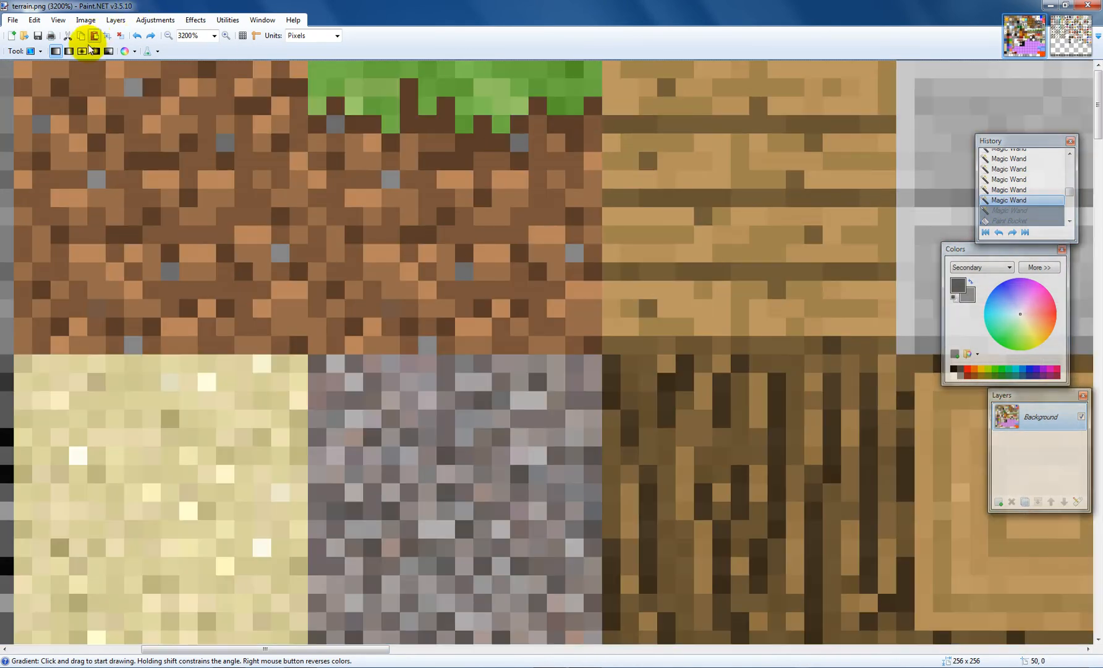
drag(87, 152, 544, 262)
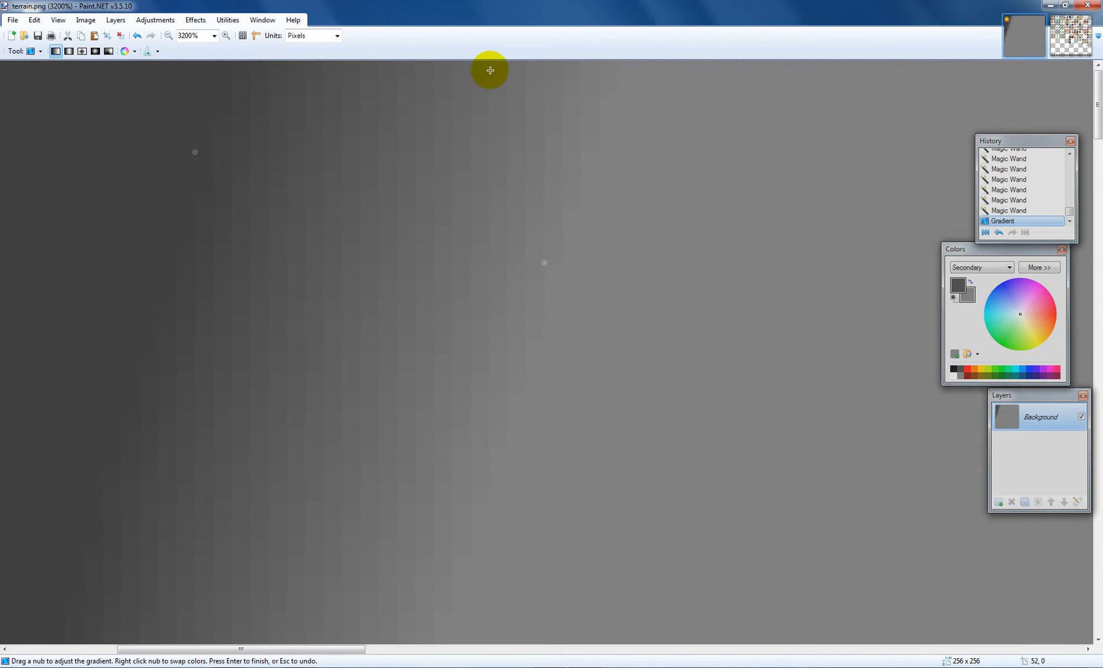
Step: Switch the gradient to the reflected type and redraw and adjust it across the canvas
click(69, 52)
drag(504, 300, 3, 138)
drag(662, 212, 686, 222)
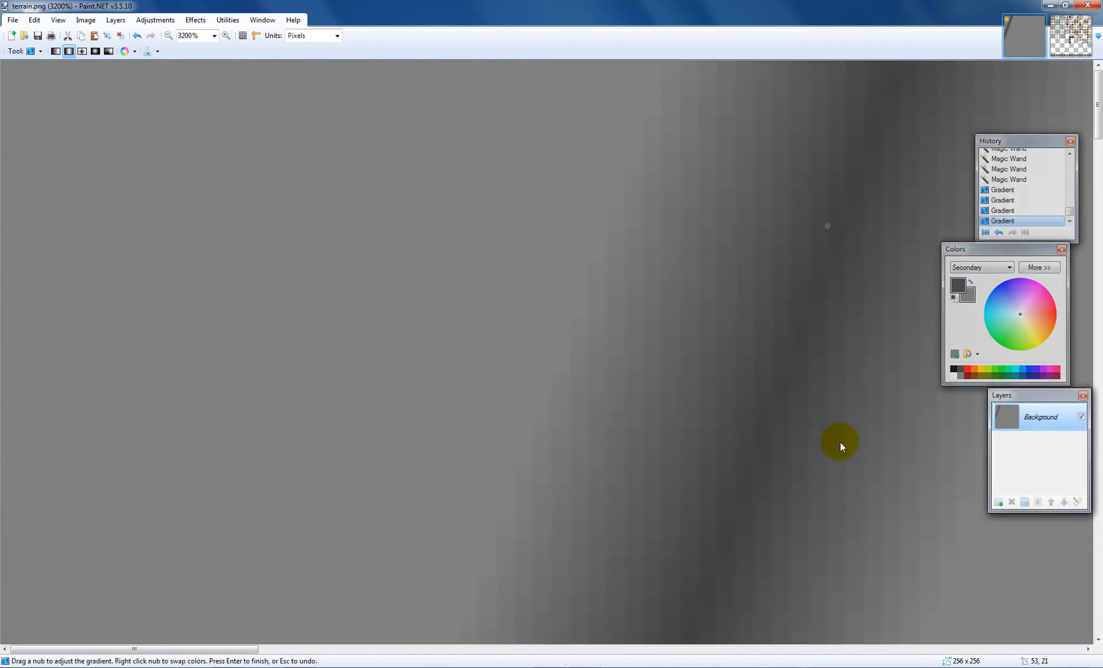
drag(1012, 519, 464, 466)
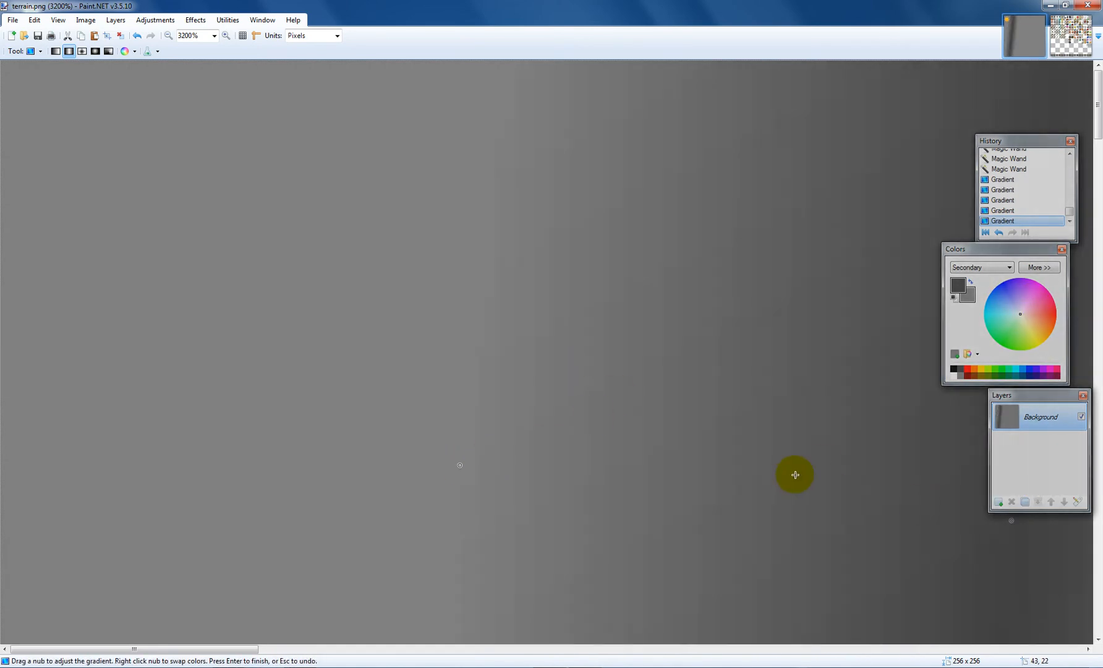
Step: Switch the gradient to the diamond type and draw and adjust it across the canvas
click(84, 51)
drag(331, 208, 853, 400)
drag(919, 428, 3, 6)
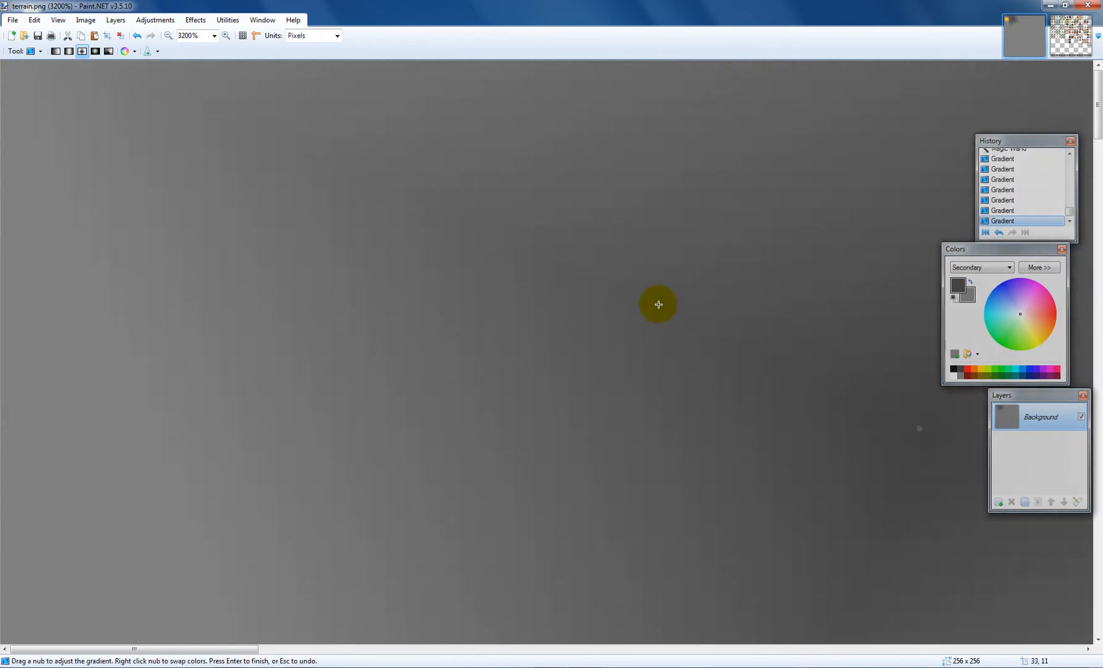
drag(790, 494, 4, 6)
Step: Switch the gradient to the radial type and redraw it across the canvas
click(96, 52)
drag(387, 188, 746, 482)
drag(901, 520, 0, 1)
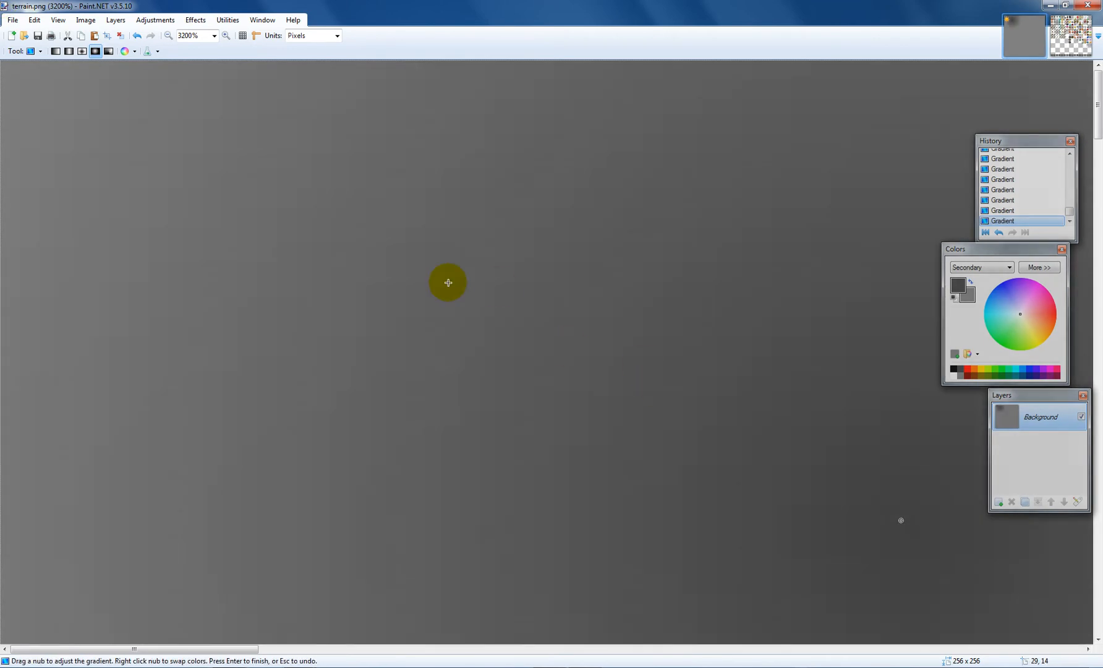
Step: Switch the gradient to the conical type and draw and adjust it across the canvas
click(108, 52)
drag(184, 226, 846, 207)
drag(1020, 394, 943, 408)
drag(632, 442, 274, 150)
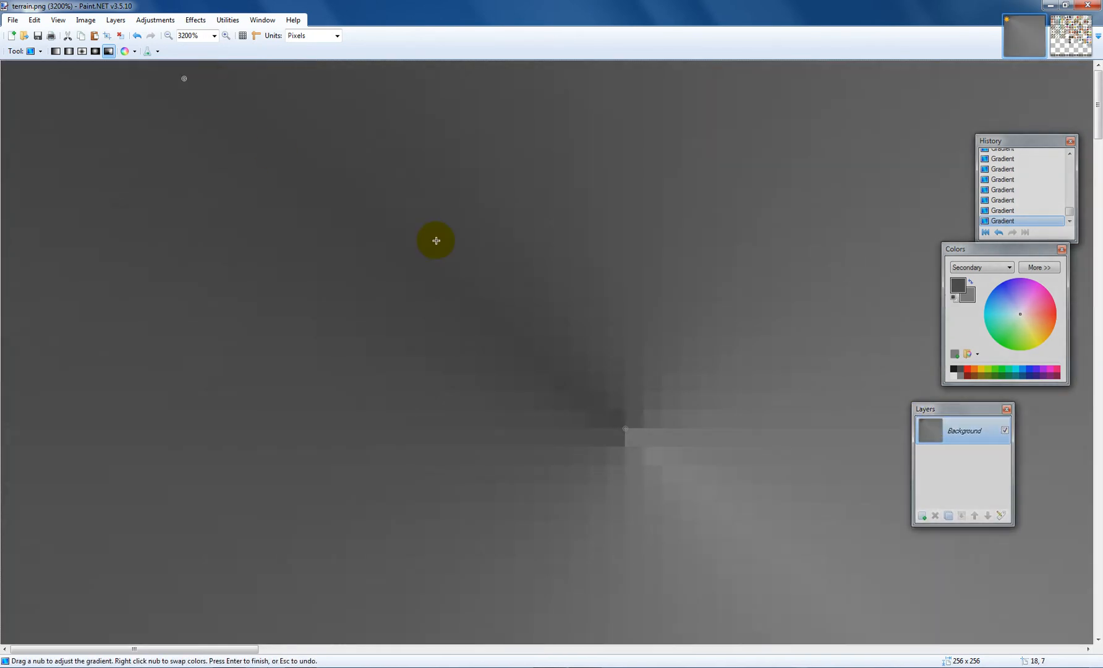
scroll(810, 337, down, 1)
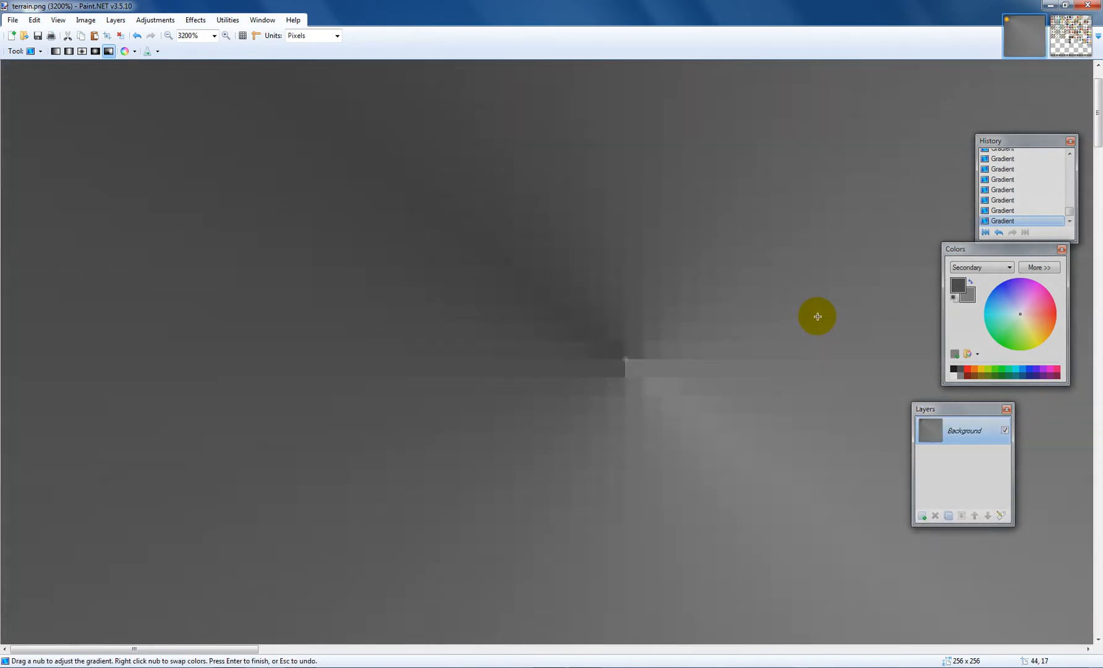
scroll(612, 320, up, 1)
Step: Keep the gradient in Color Mode, move its handle, and pick a light green secondary colour from the colour wheel
click(129, 53)
click(134, 53)
click(136, 67)
mouse_move(473, 259)
mouse_down()
mouse_move(591, 293)
mouse_move(302, 178)
mouse_up()
click(1019, 333)
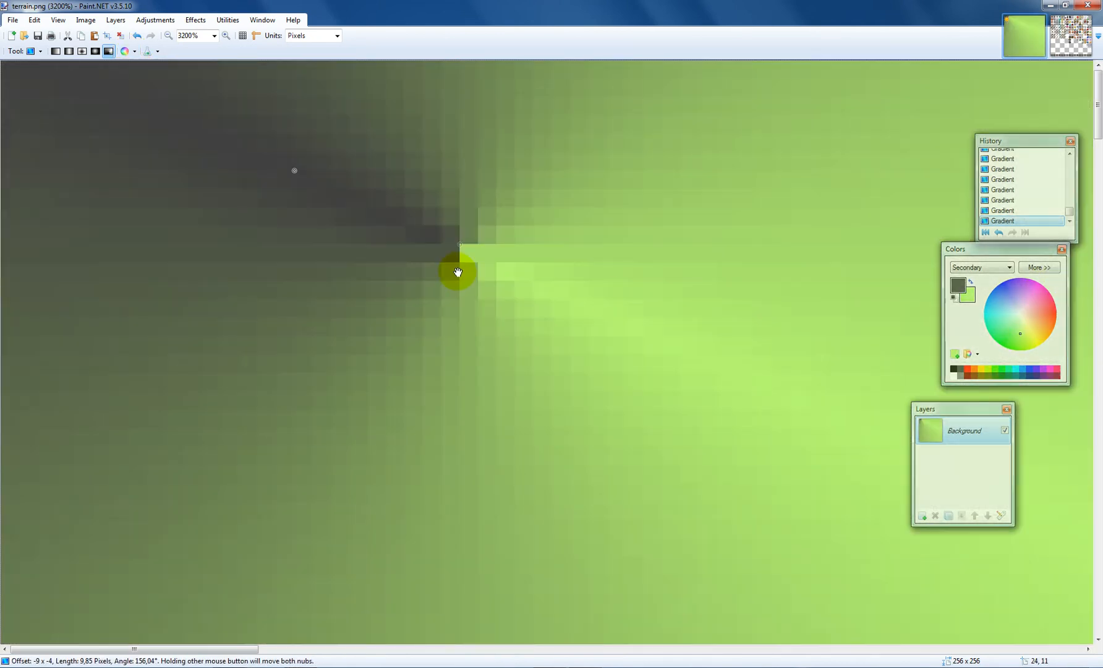
Step: Reposition the conical gradient's handles across the canvas to change its direction
drag(523, 255, 484, 437)
drag(684, 389, 354, 165)
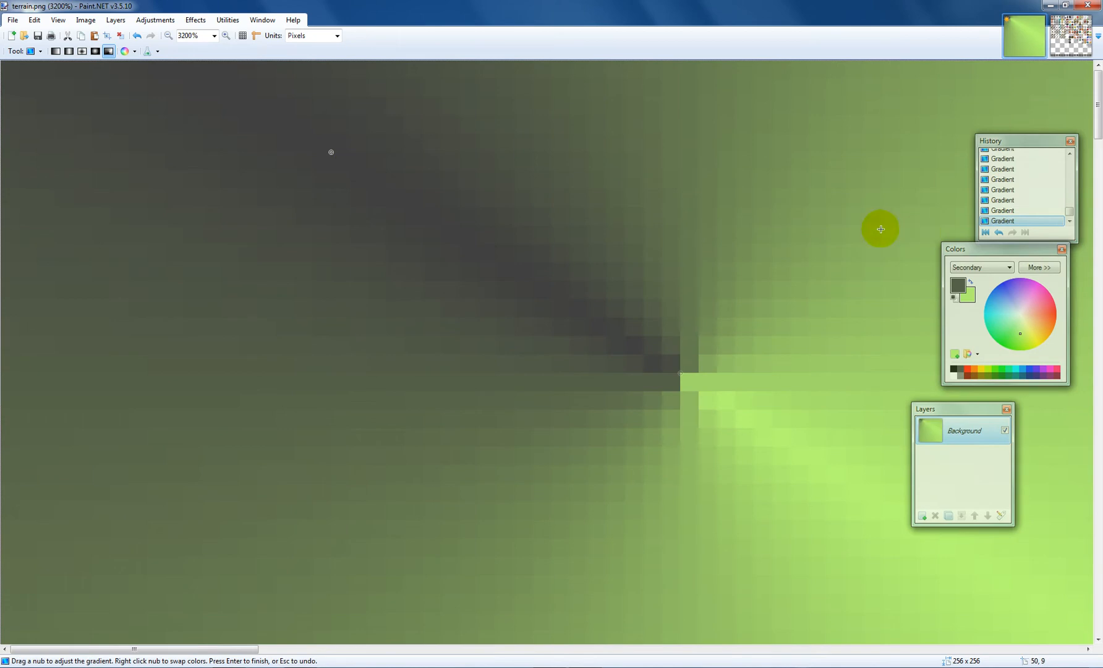
drag(717, 249, 261, 233)
mouse_move(496, 189)
mouse_down()
mouse_move(204, 189)
mouse_move(360, 507)
mouse_move(685, 426)
mouse_move(743, 398)
mouse_up()
scroll(749, 396, down, 1)
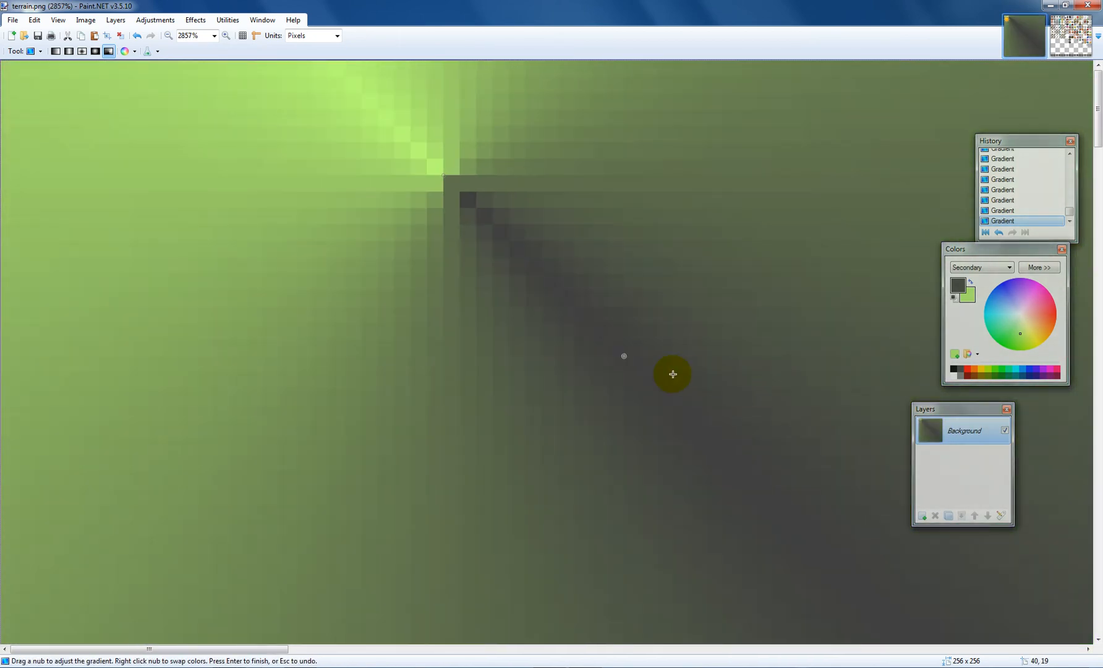
mouse_move(665, 372)
mouse_down()
mouse_move(637, 338)
mouse_move(337, 148)
mouse_up()
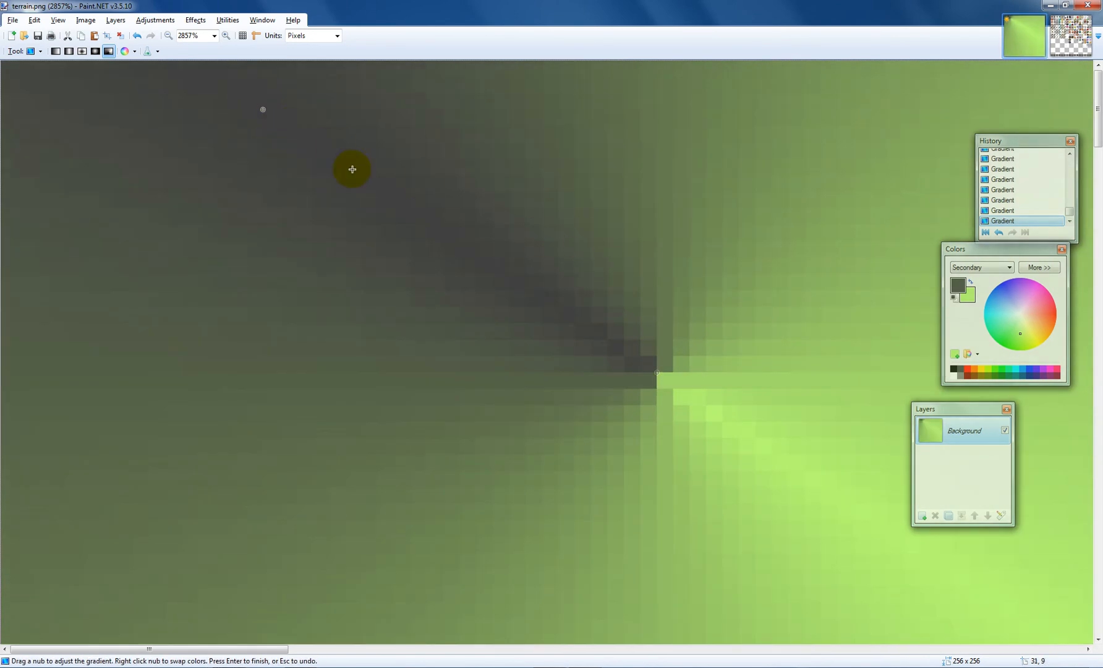
Step: Try a different alpha blending mode for the gradient, redraw it, then return to normal blending
click(133, 50)
click(148, 49)
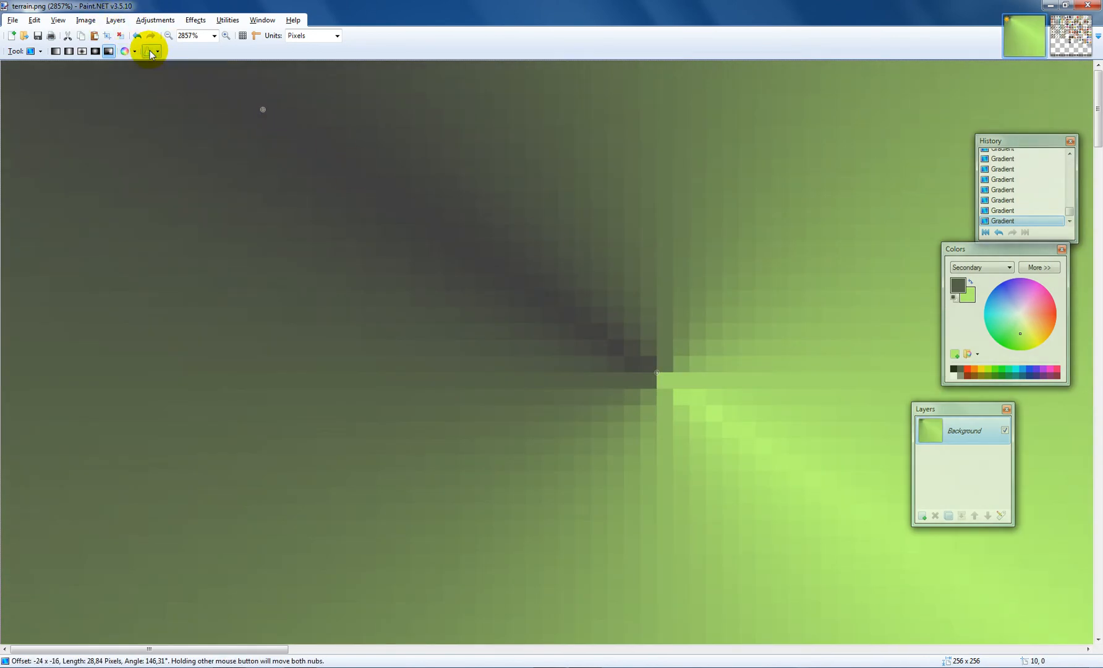
click(158, 51)
click(180, 79)
drag(672, 270, 476, 210)
drag(501, 233, 715, 381)
click(150, 53)
click(157, 52)
click(192, 66)
mouse_move(289, 202)
mouse_down()
mouse_move(310, 235)
mouse_move(295, 115)
mouse_up()
Step: Step back in the history to a Magic Wand state, draw a test gradient over the texture, and undo it
scroll(1026, 179, up, 5)
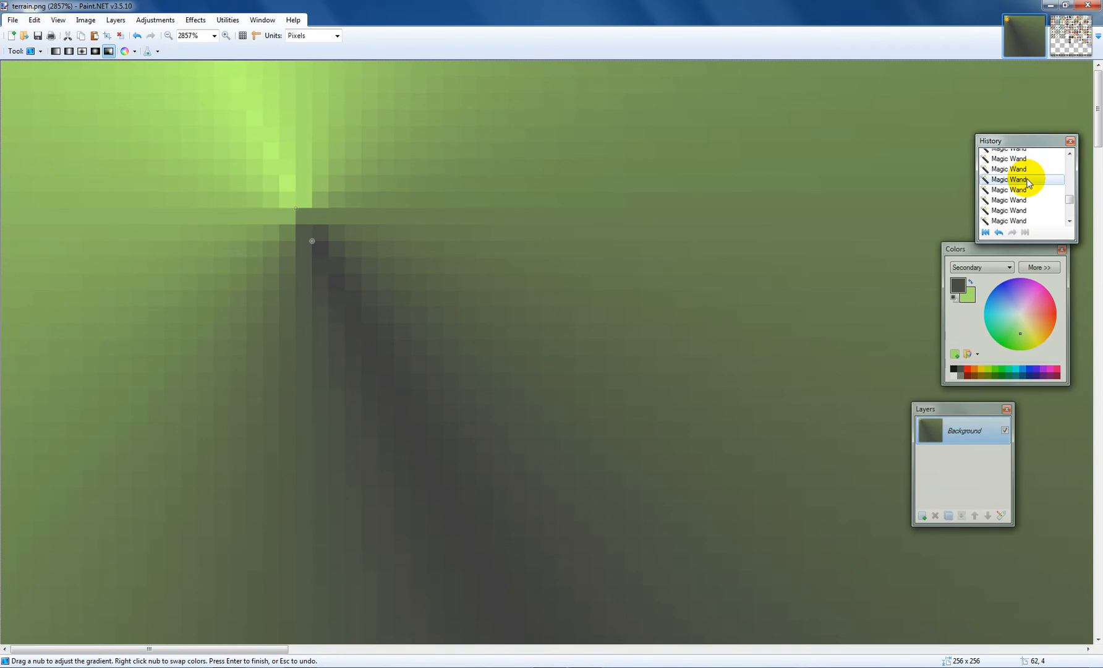
click(1025, 180)
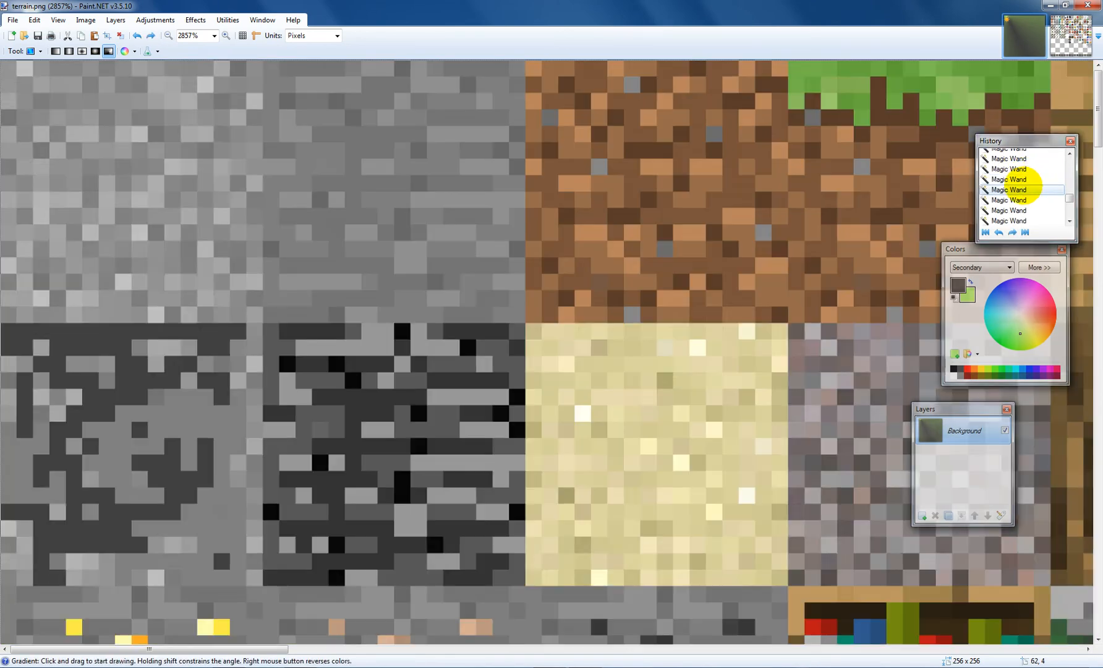
click(1024, 190)
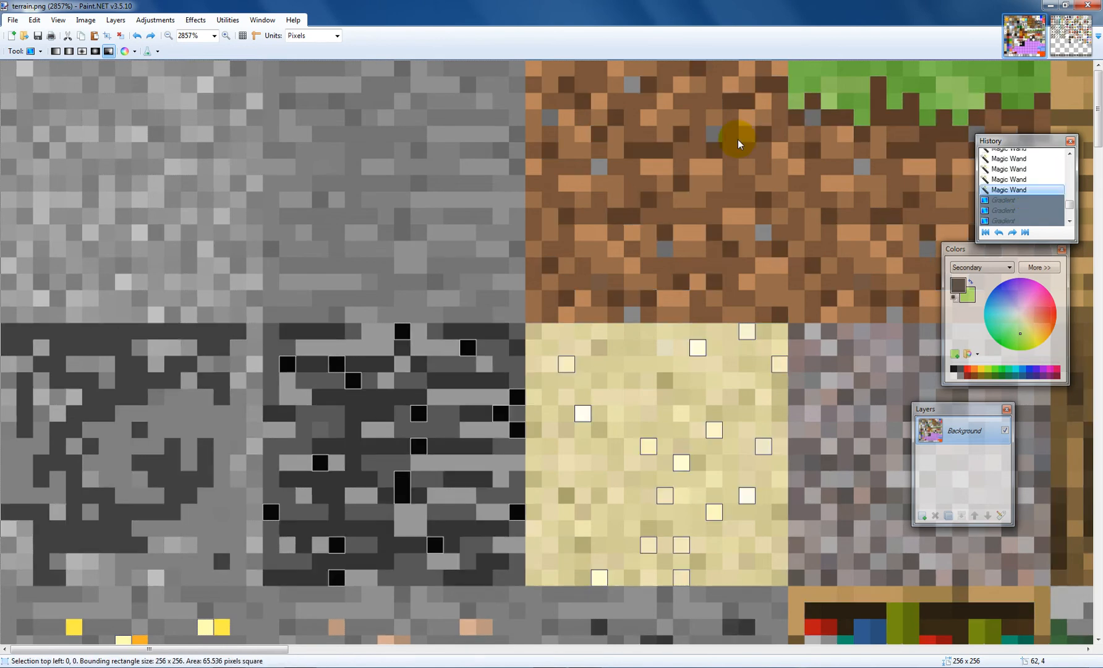
drag(131, 143, 278, 257)
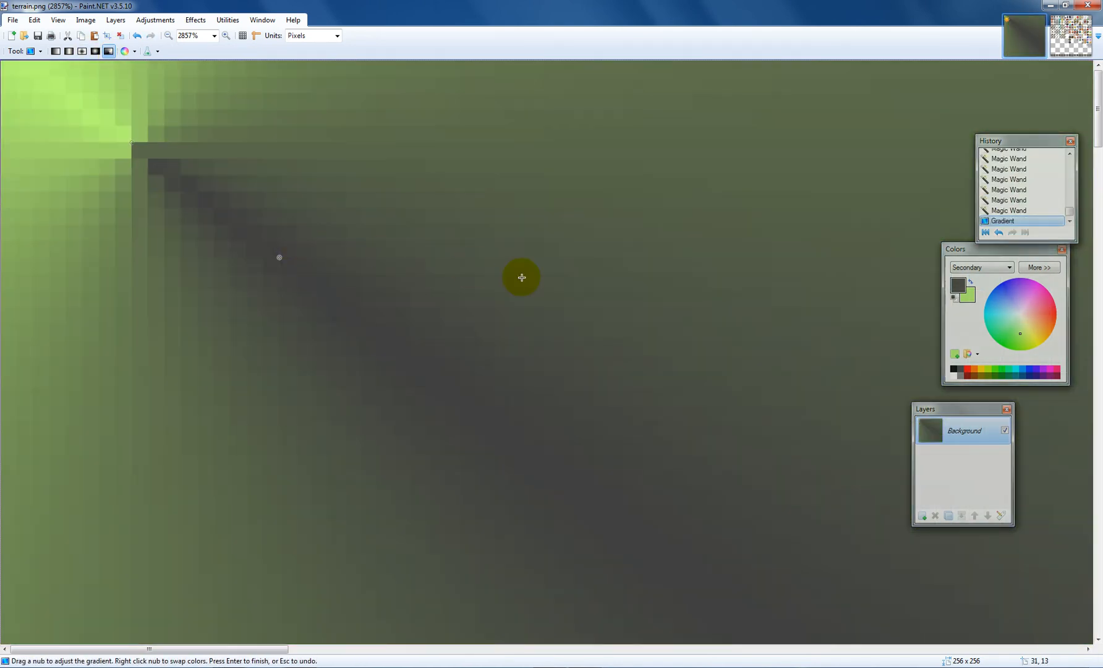
key(ctrl+z)
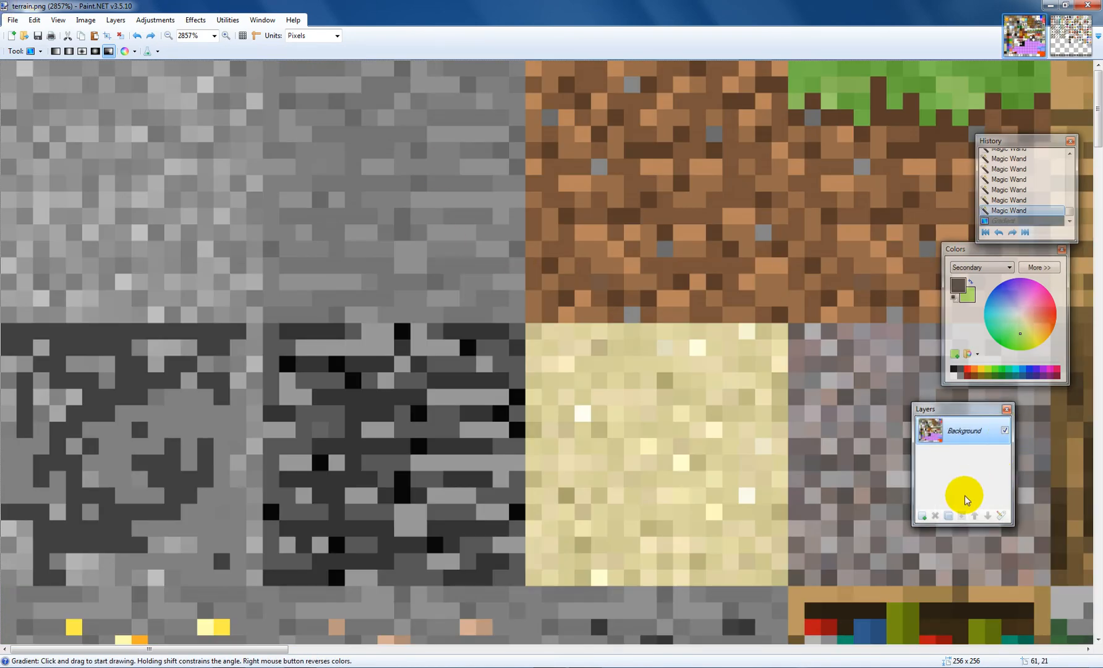
Step: Add a new layer and draw a gradient across it
click(920, 516)
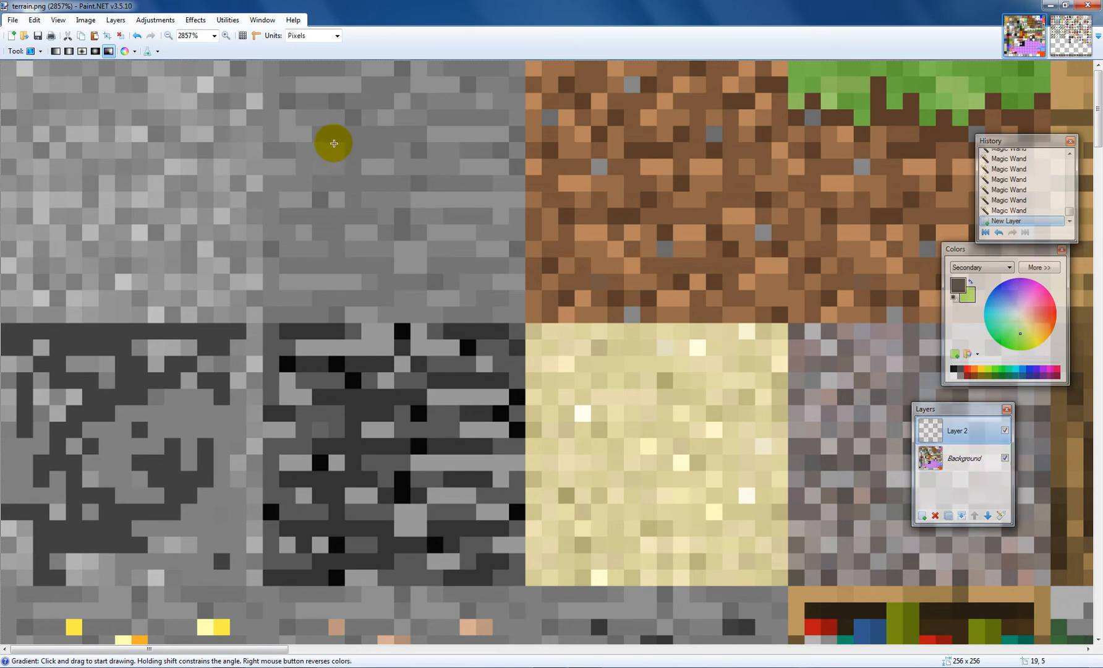
drag(213, 175, 396, 146)
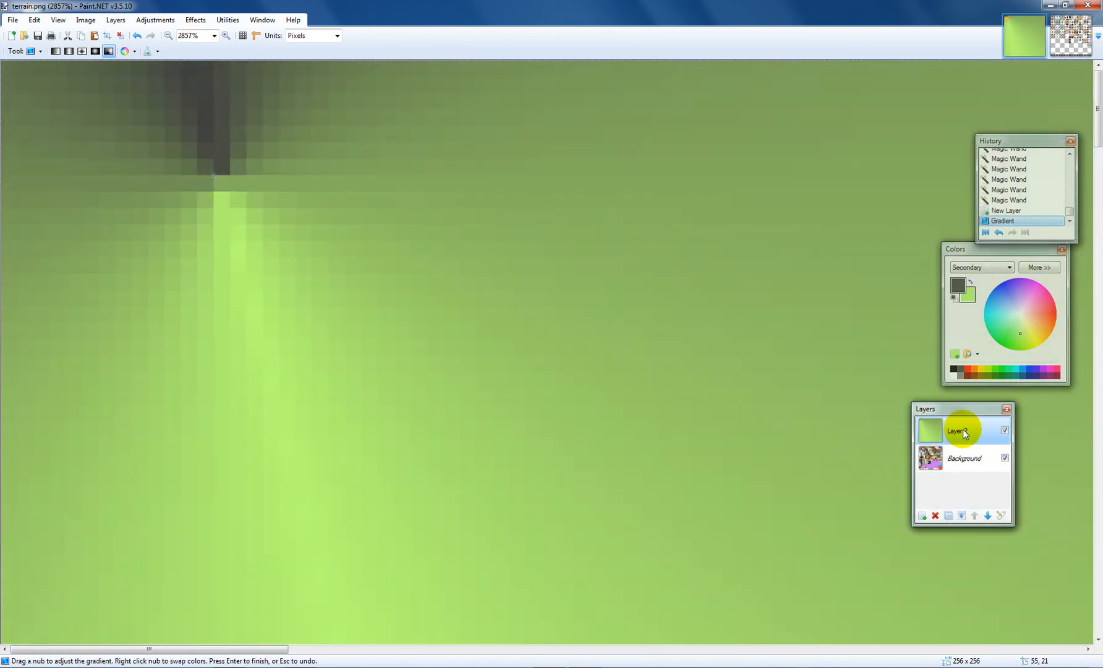
Step: Switch the gradient to Transparency Mode, then undo both gradient steps
click(134, 52)
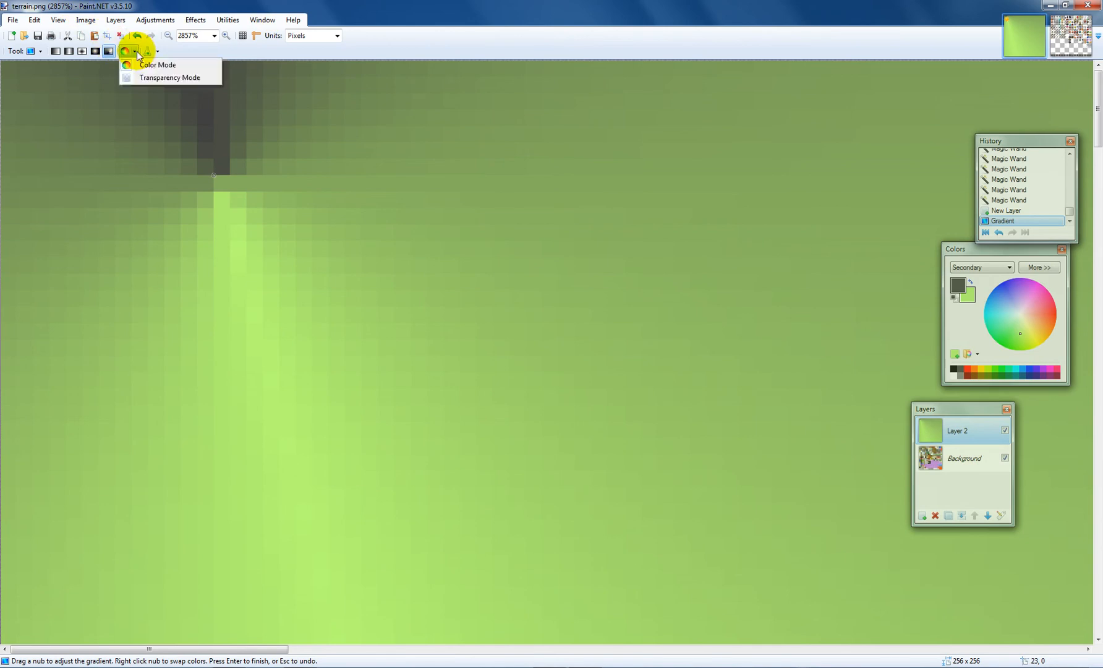
click(149, 81)
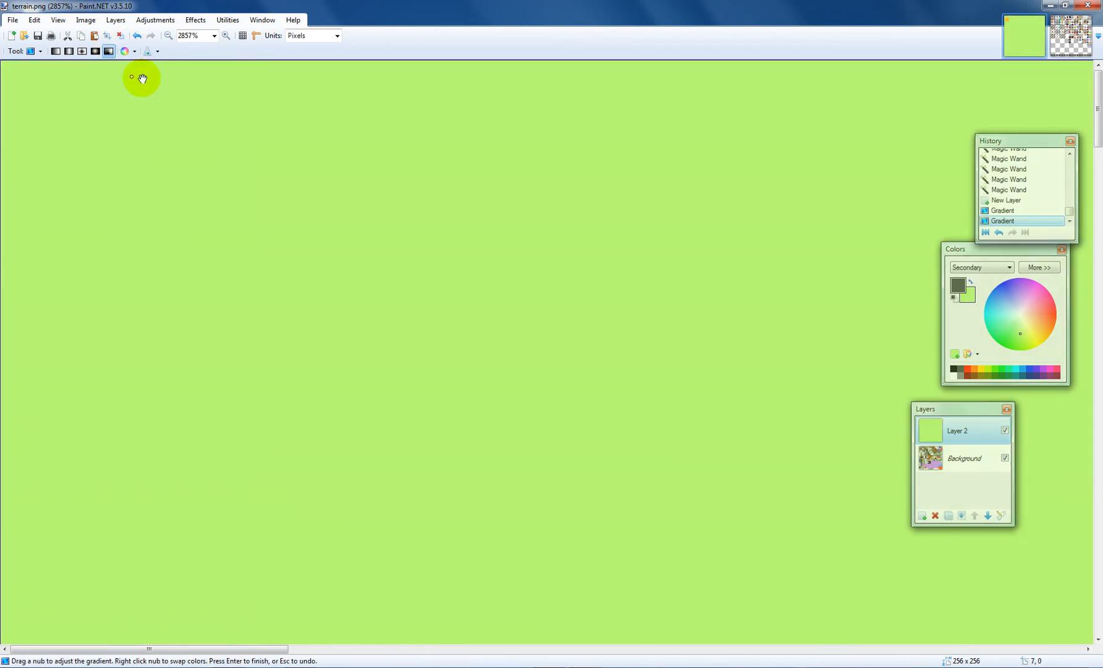
key(ctrl+z)
key(ctrl+z)
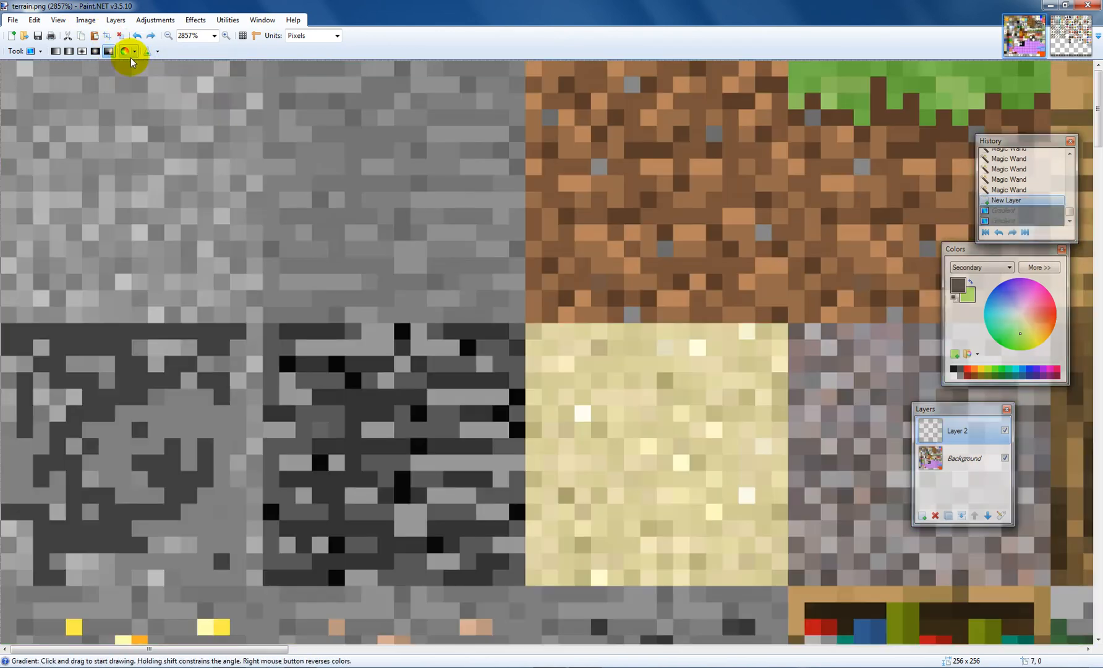
Step: Draw a new gradient on Layer 2, switch it to Transparency Mode, and redraw it there
drag(181, 92, 328, 176)
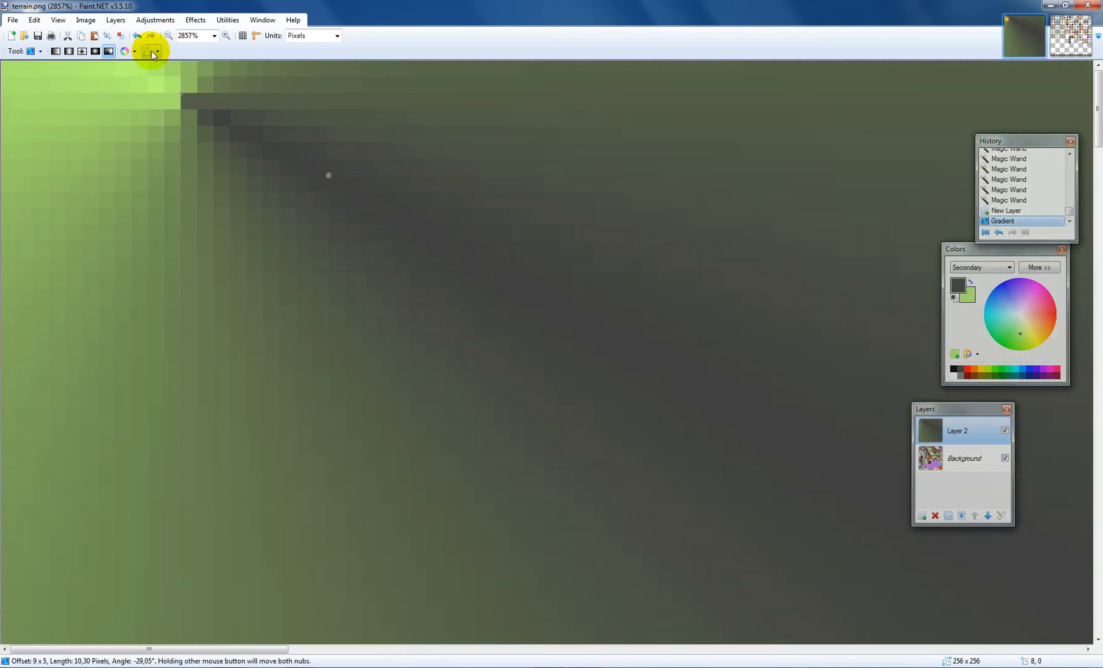
click(135, 52)
click(148, 79)
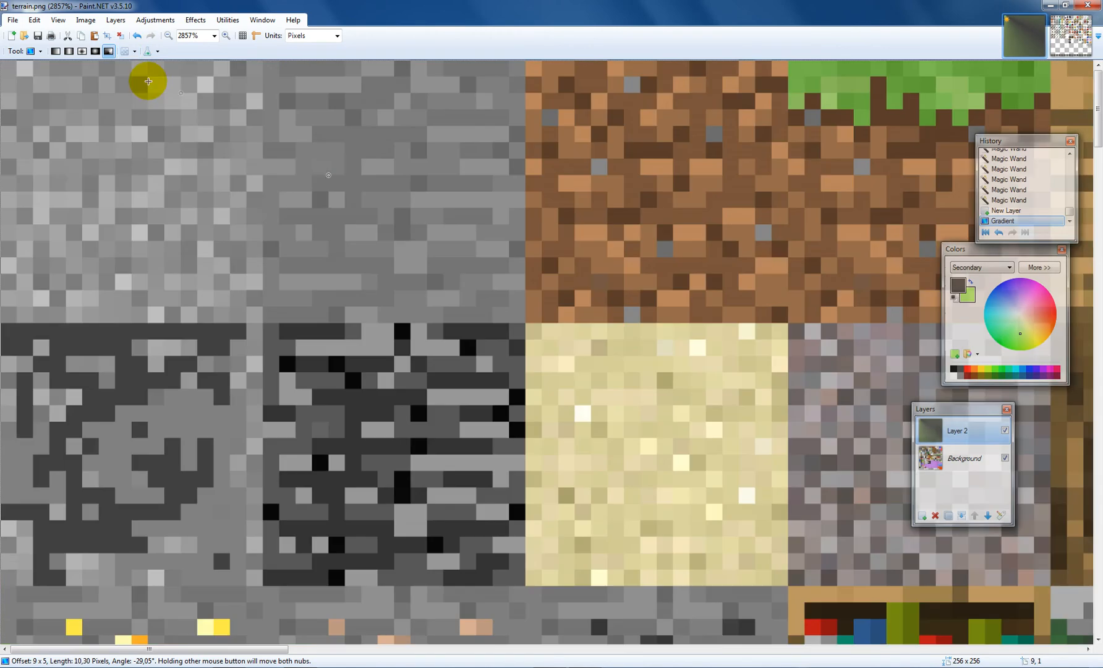
drag(414, 253, 564, 348)
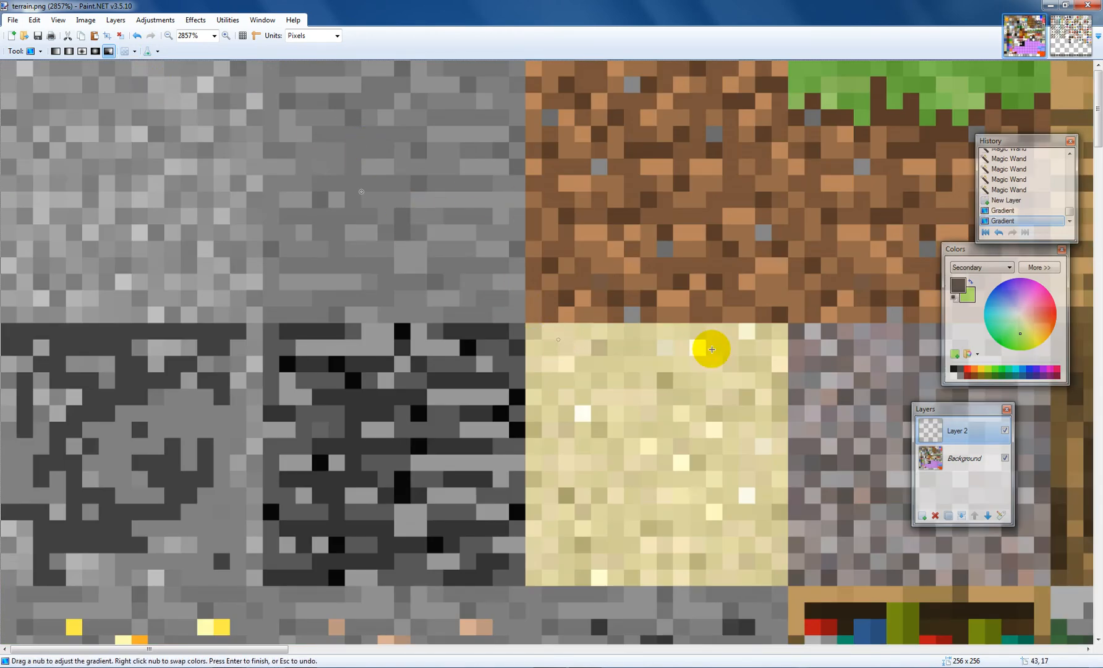
Step: Hide Layer 2 and scroll through the texture sheet to inspect the result
click(1004, 430)
scroll(847, 367, down, 4)
scroll(849, 367, down, 3)
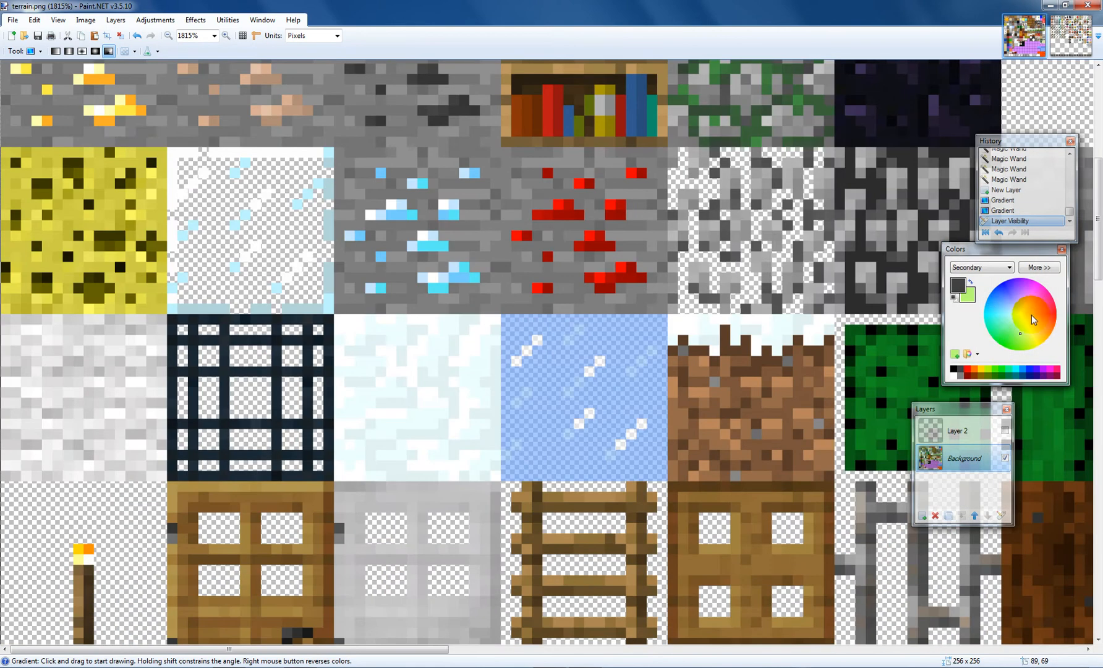
scroll(995, 327, up, 1)
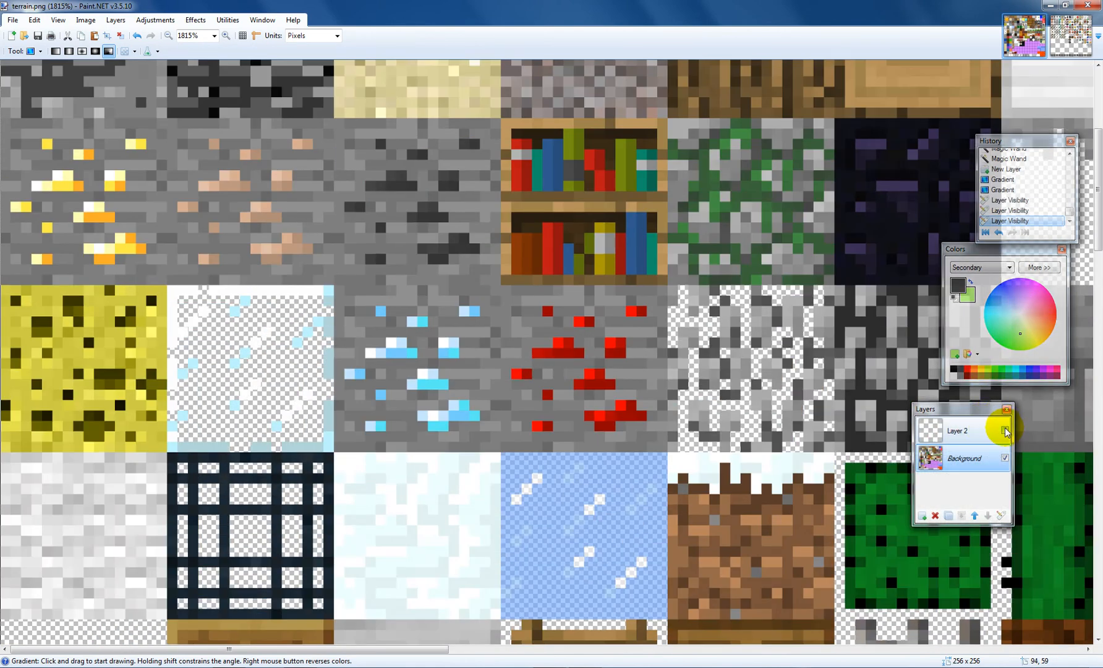
scroll(706, 330, down, 10)
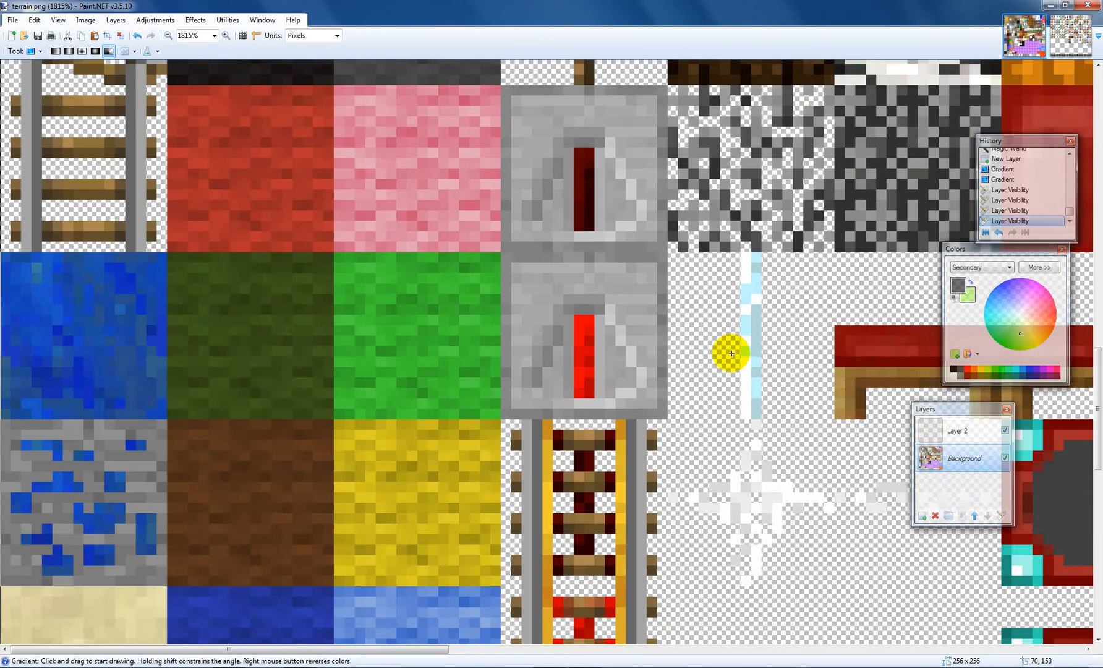
scroll(729, 346, down, 4)
scroll(672, 328, up, 8)
scroll(662, 314, up, 3)
Step: Switch the gradient back to Color Mode and draw a diagonal gradient on the Background layer
click(134, 53)
click(146, 76)
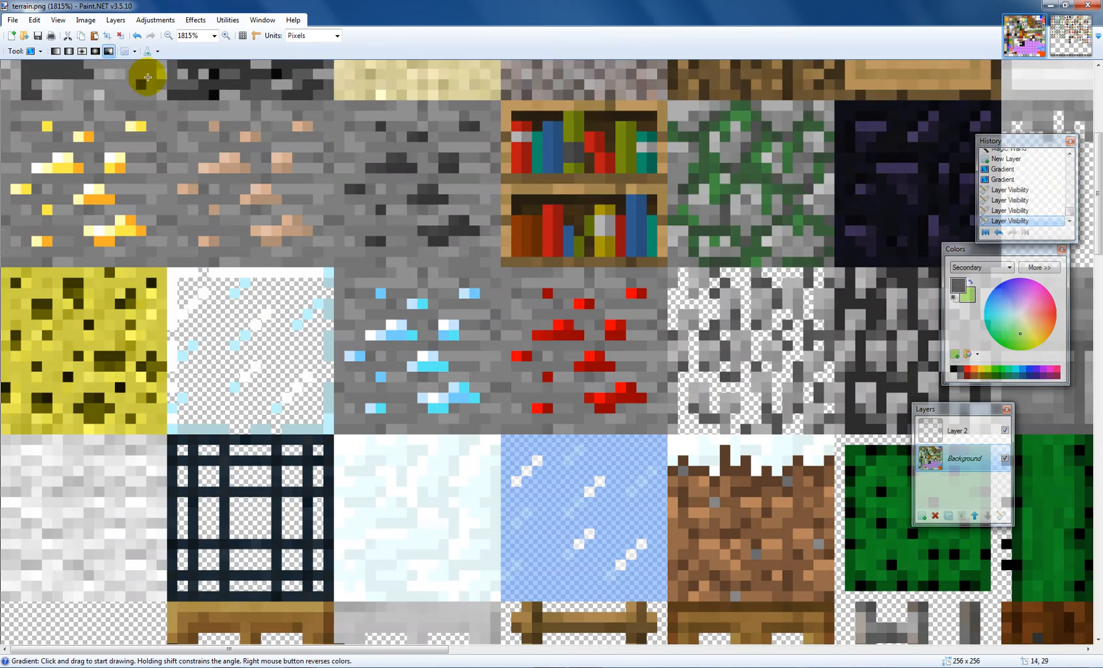
click(135, 52)
click(152, 66)
scroll(828, 413, up, 4)
drag(552, 310, 344, 165)
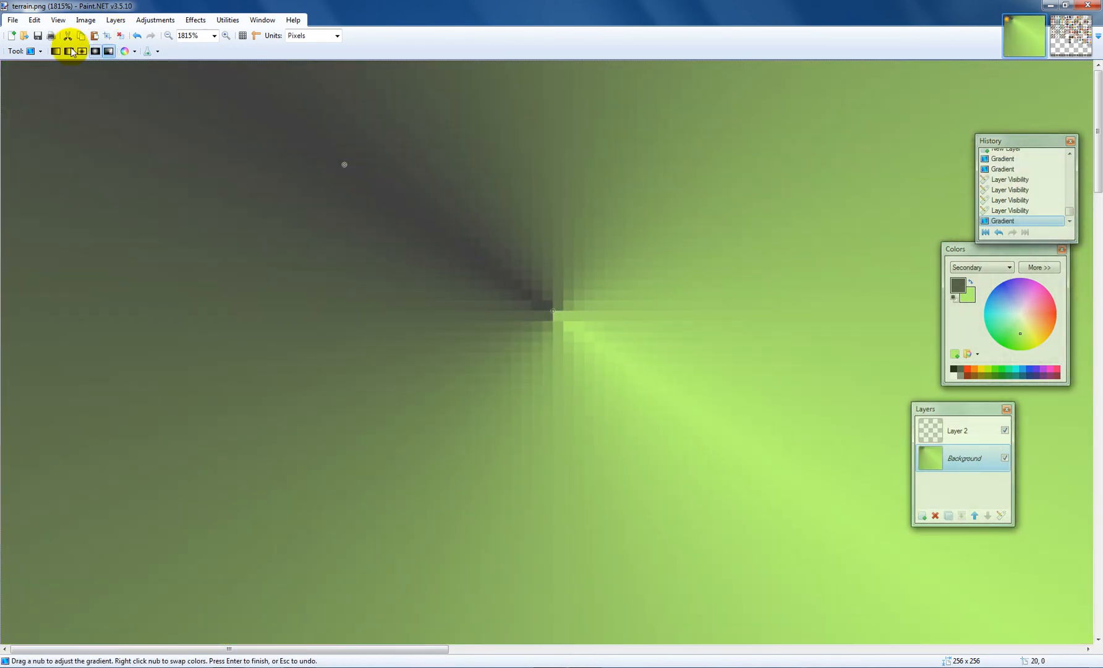
Step: Select Layer 2 and step back in the history to before the Background gradient
click(41, 53)
click(41, 54)
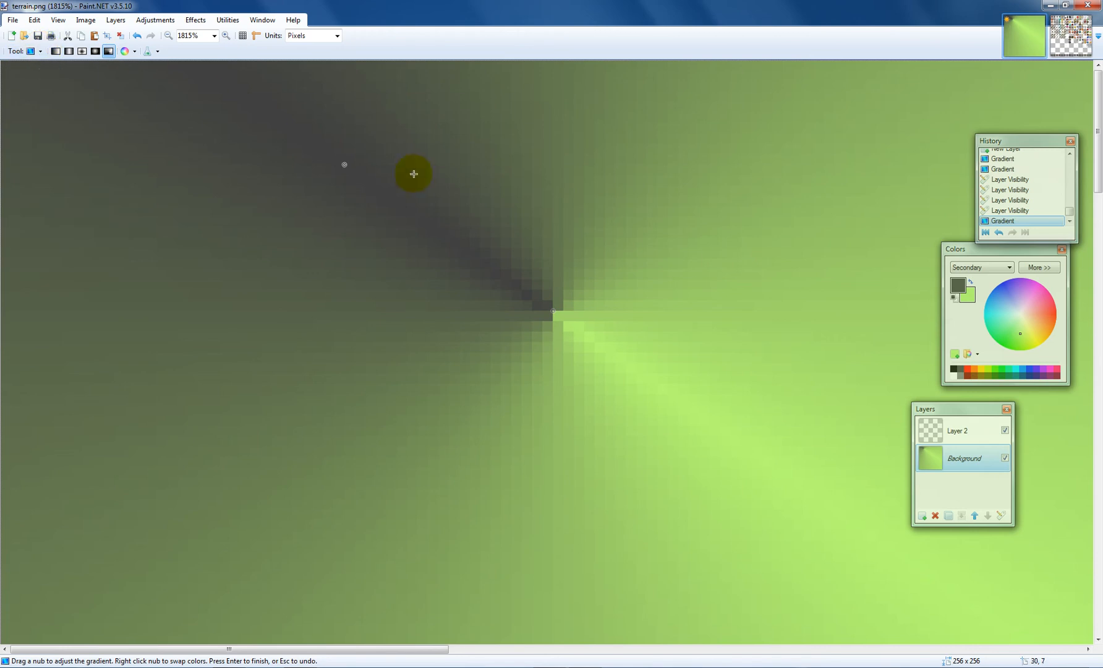
click(1004, 430)
key(ctrl+z)
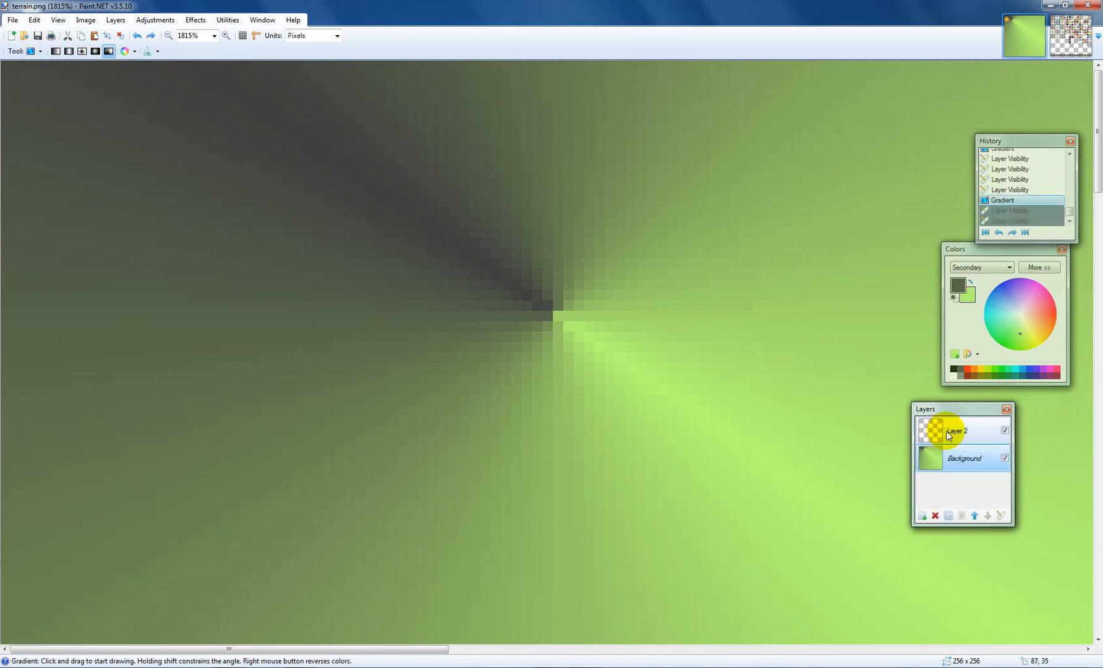
click(989, 429)
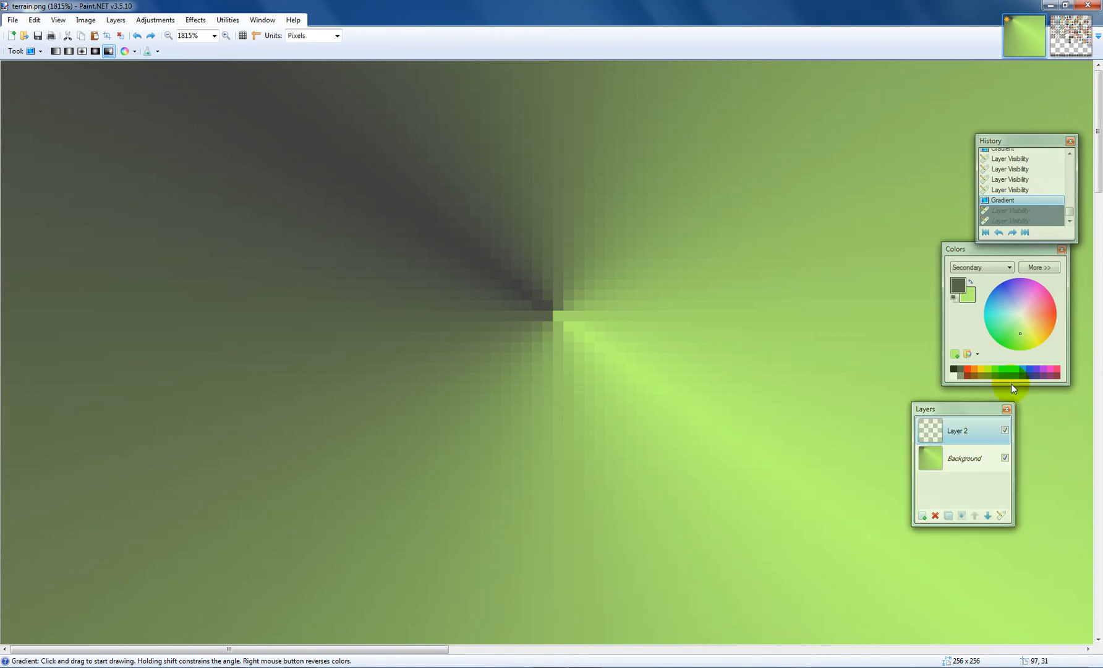
click(1013, 189)
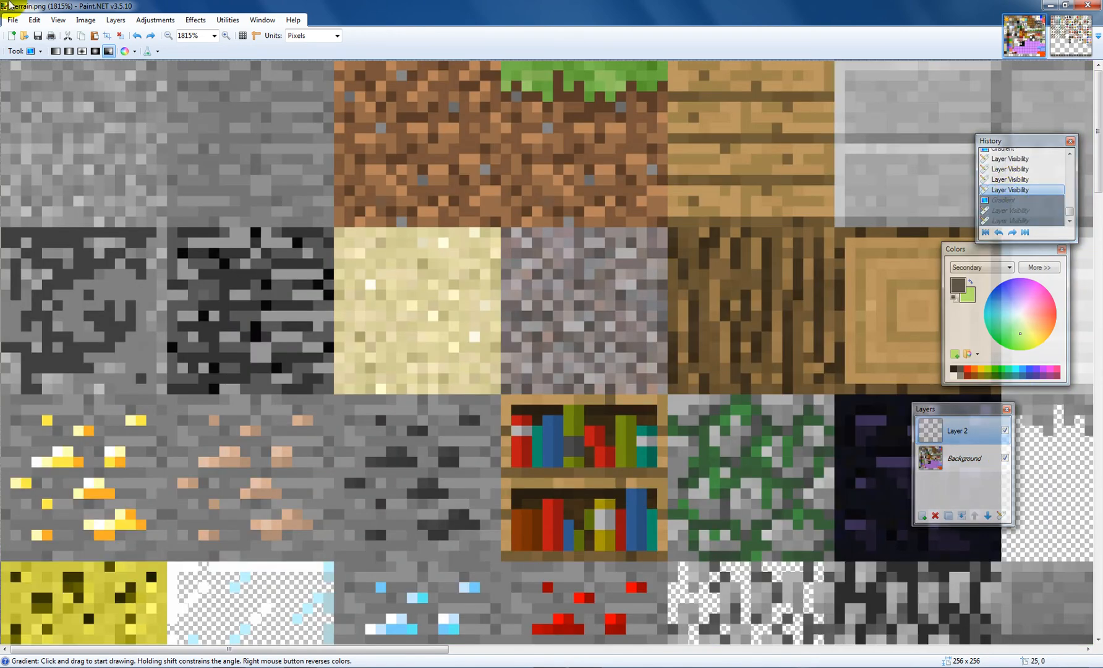
Step: Draw a gradient across Layer 2 with both layers visible
click(1005, 458)
drag(115, 113, 62, 90)
scroll(783, 388, down, 20)
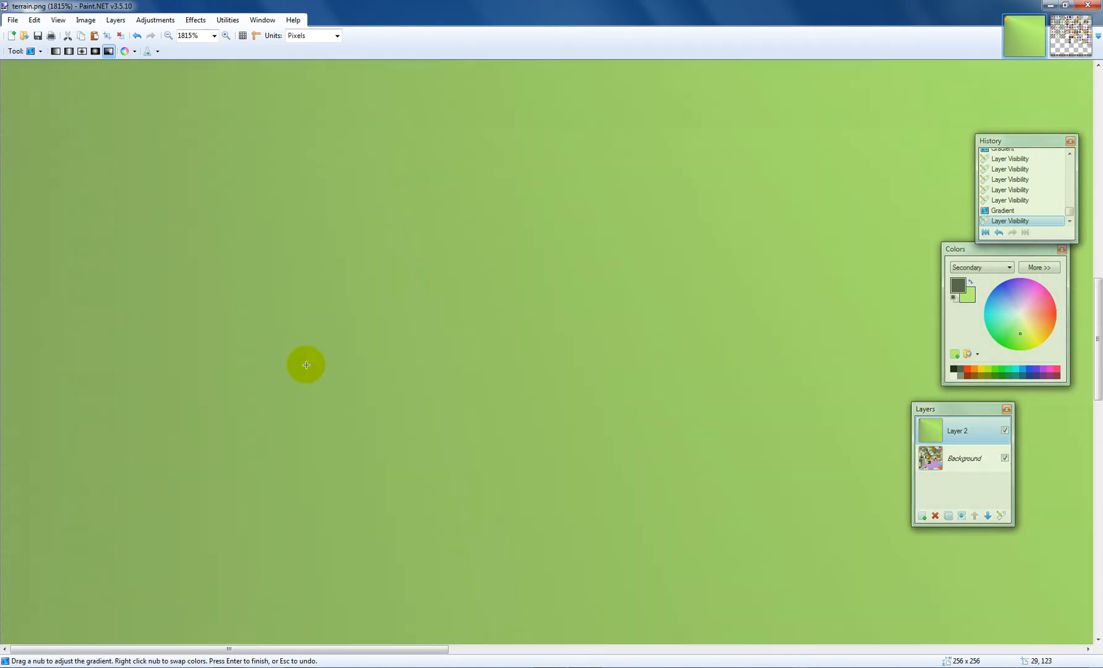
scroll(303, 362, up, 20)
Step: Reselect the Gradient tool, redraw a diagonal gradient on Layer 2, and switch it to Transparency Mode
click(41, 51)
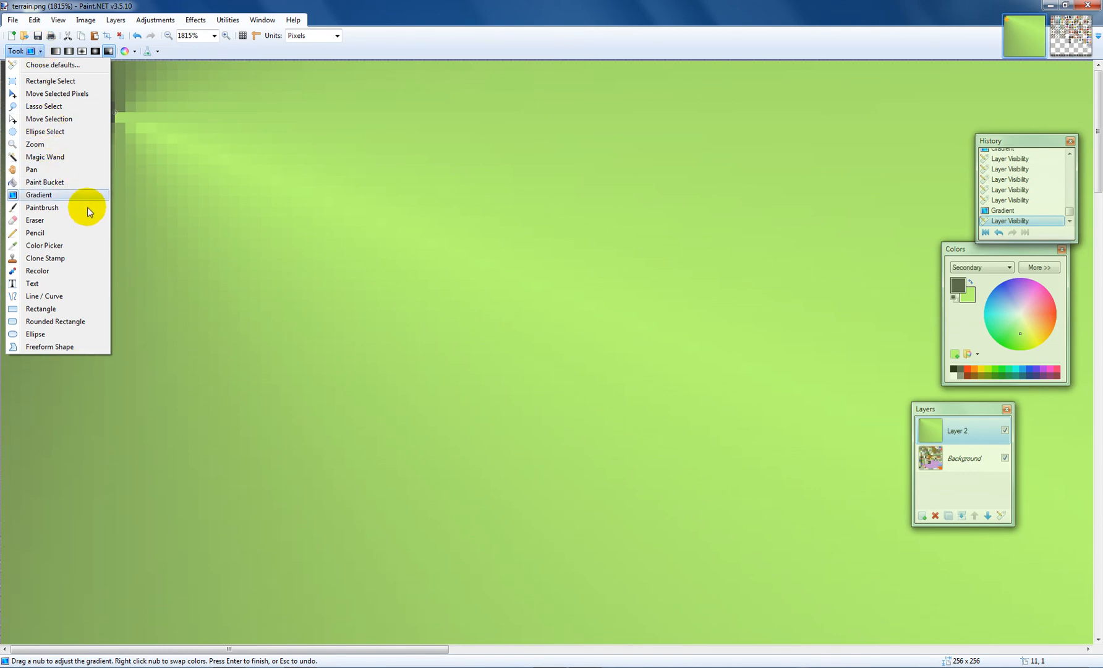
click(38, 195)
drag(271, 383, 308, 232)
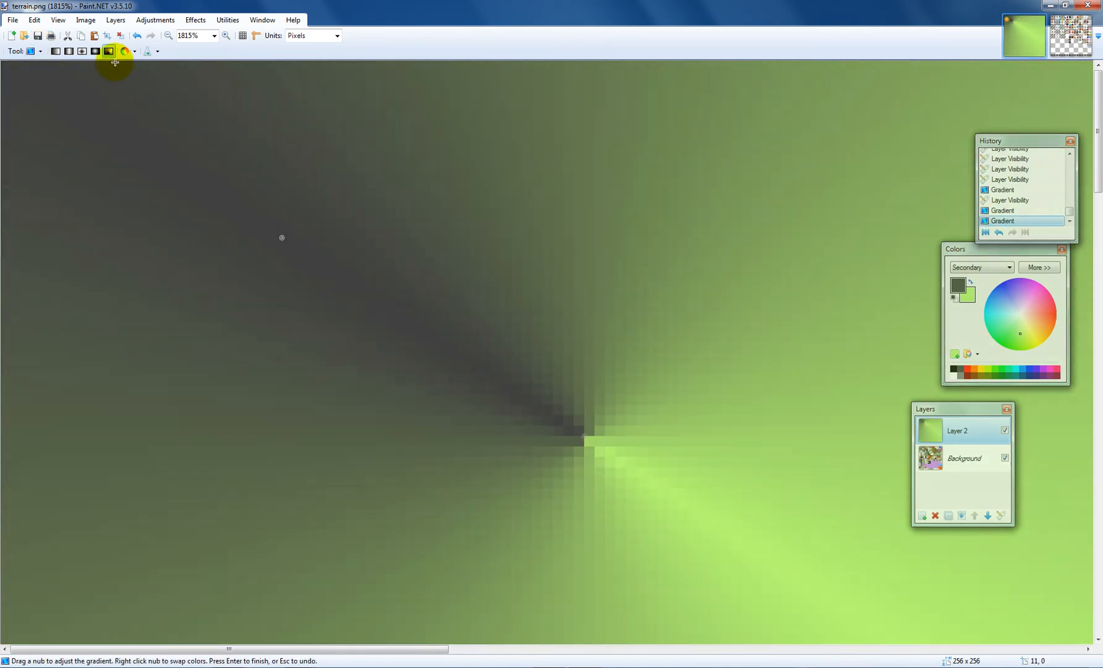
click(135, 52)
click(141, 76)
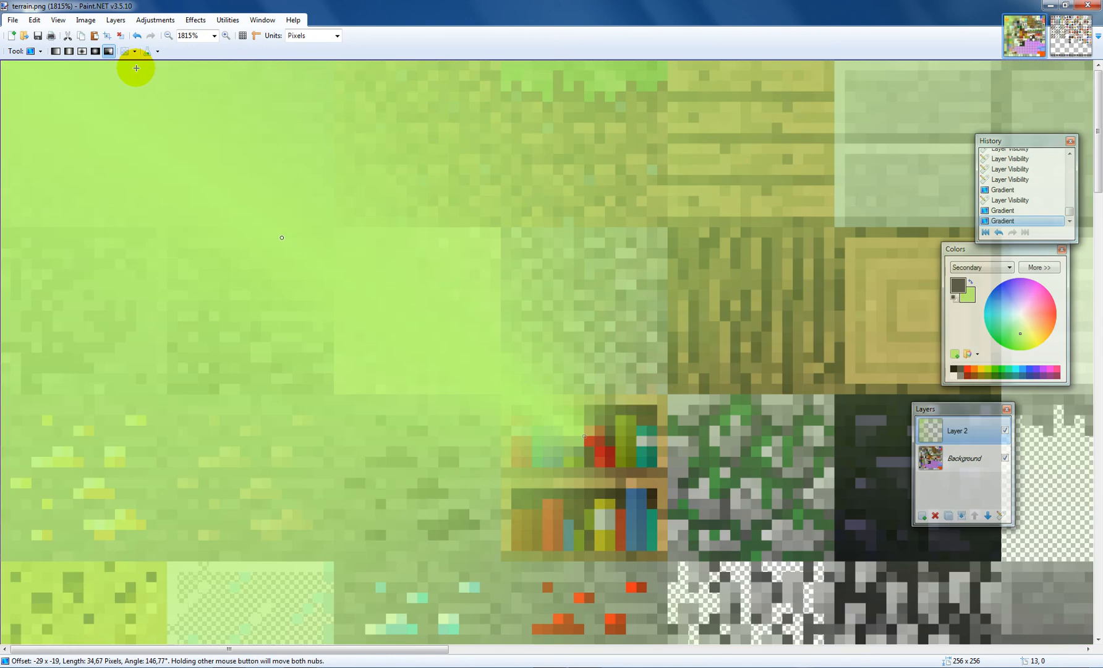
Step: Step back in the history to before Layer 2's gradients and delete Layer 2
scroll(300, 177, down, 5)
scroll(302, 177, up, 4)
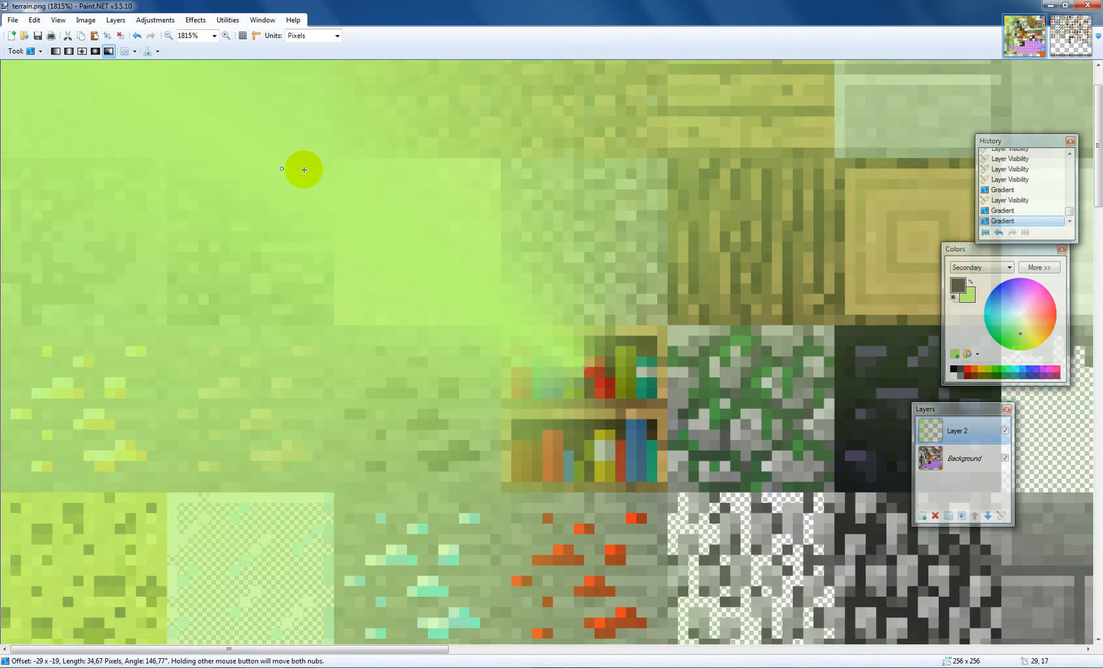
scroll(320, 184, down, 3)
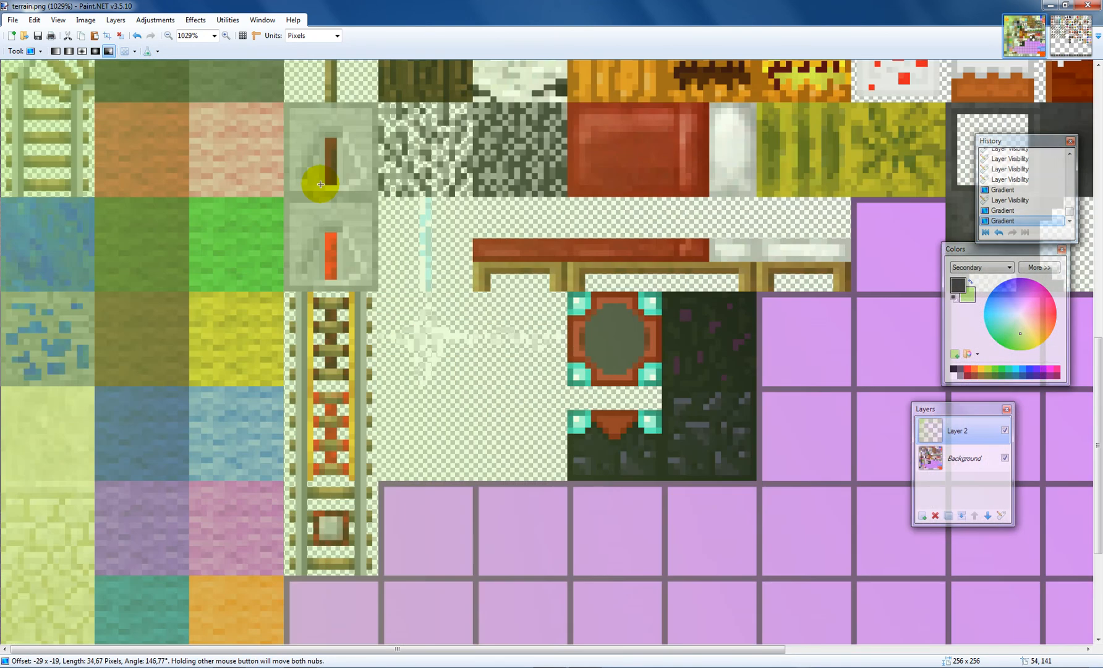
scroll(328, 195, down, 5)
scroll(359, 199, up, 5)
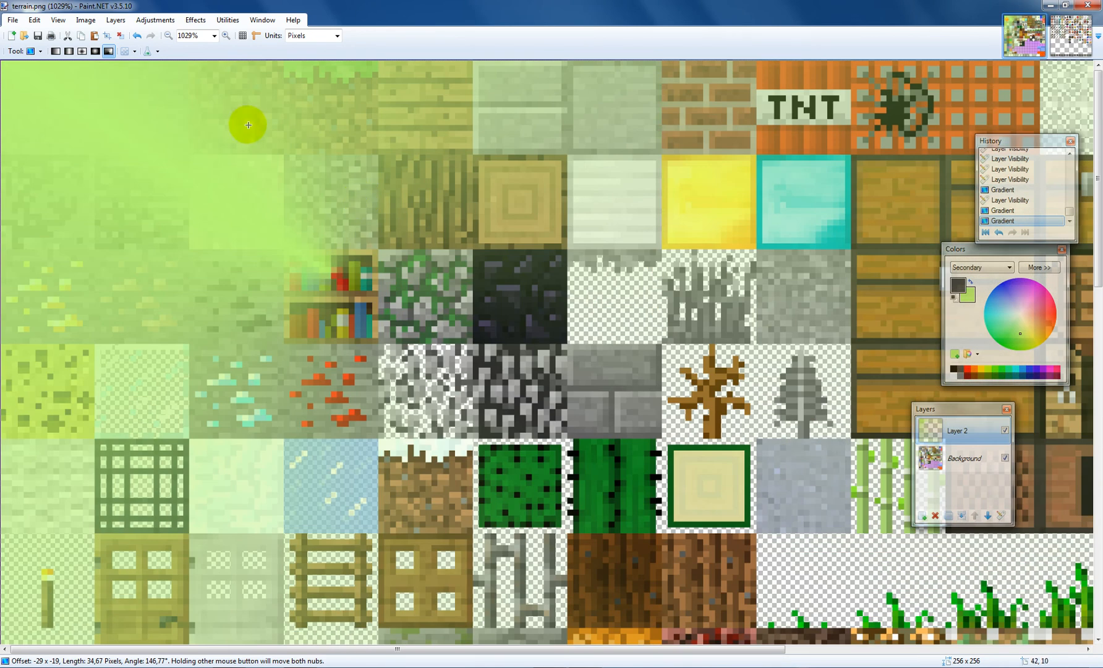
scroll(1026, 186, up, 3)
click(1012, 179)
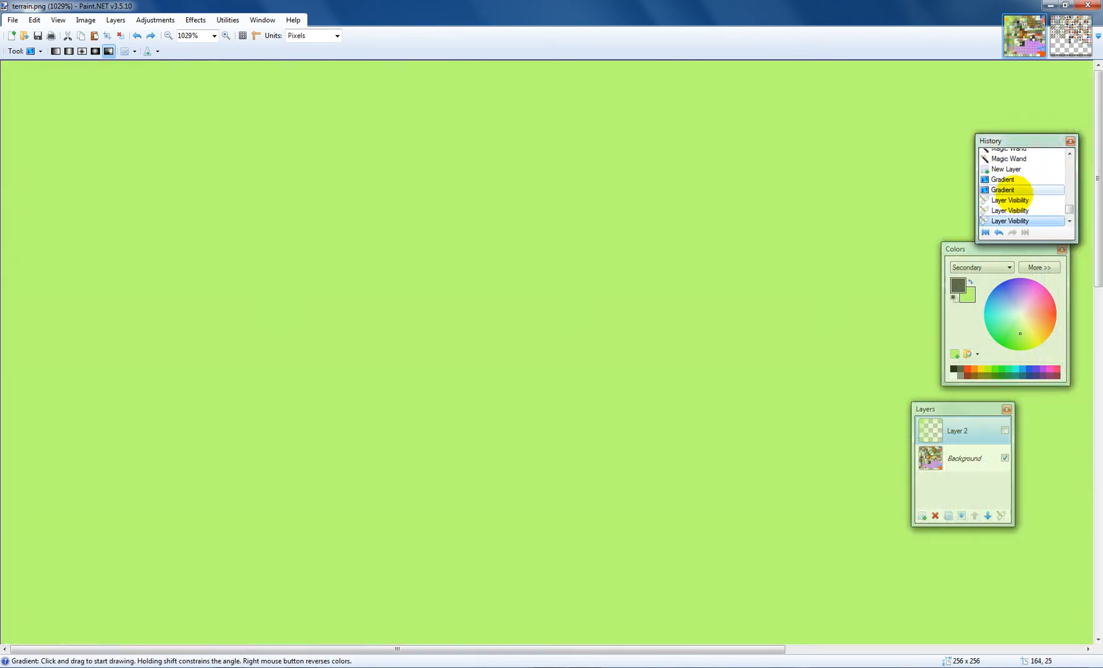
click(1015, 199)
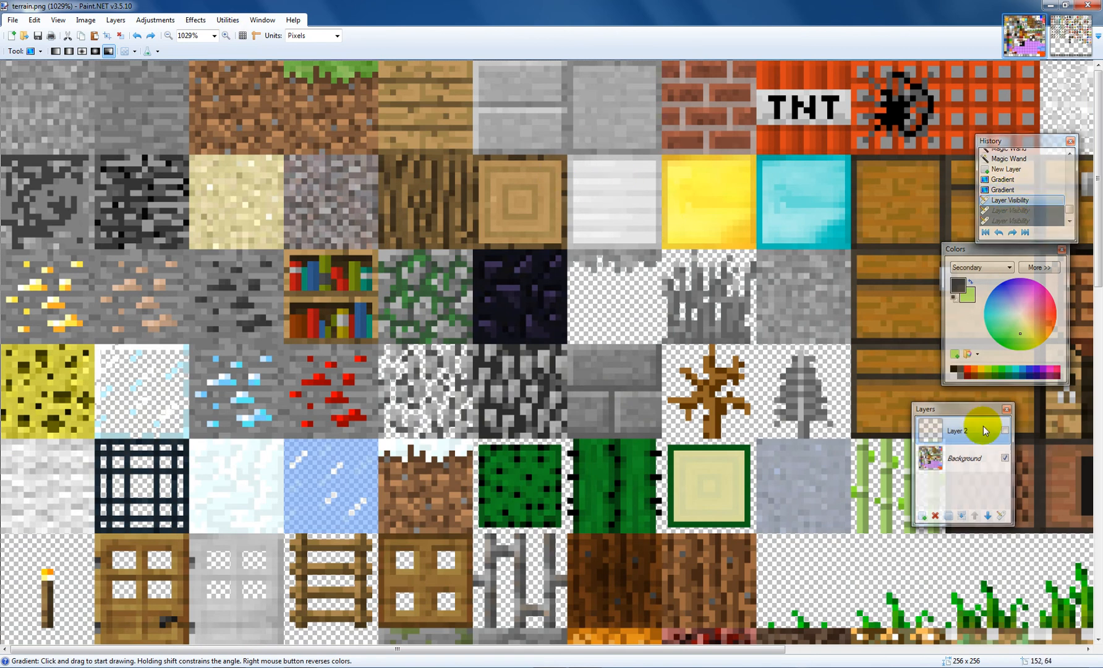
click(935, 516)
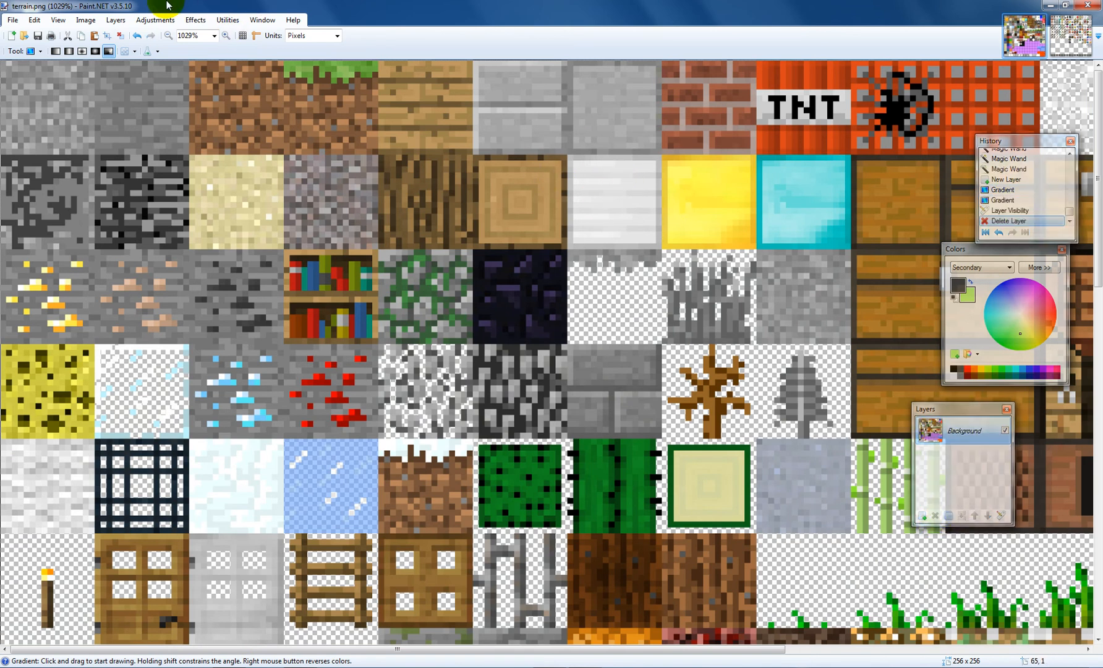
Step: Select the Paintbrush and paint a stroke across the upper-left textures
click(25, 56)
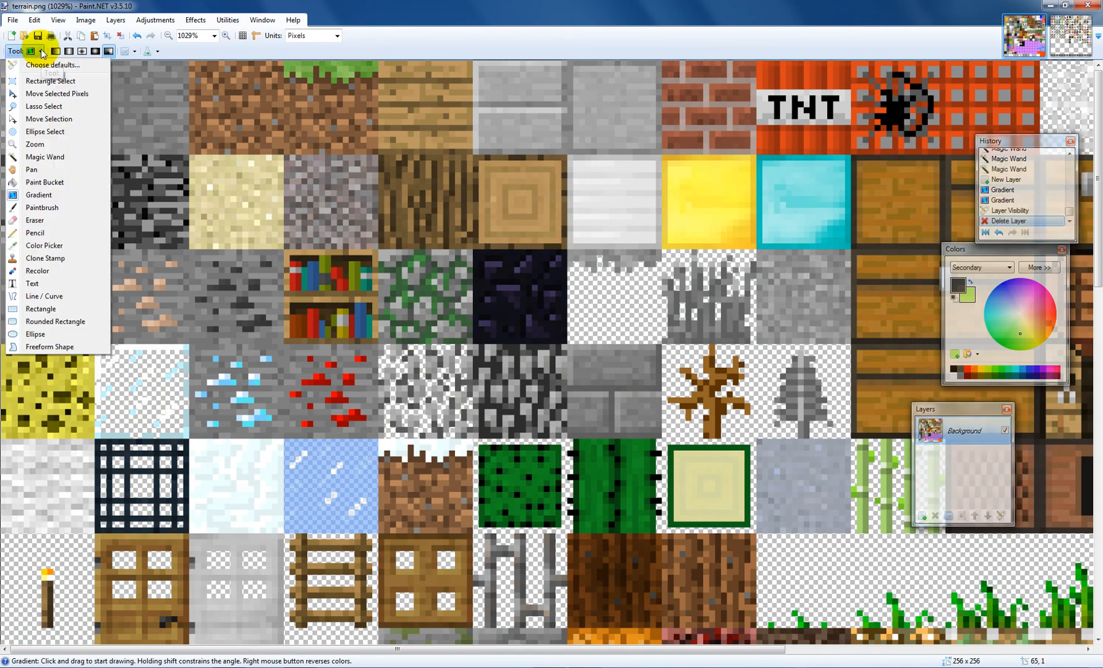
click(61, 205)
mouse_move(146, 223)
mouse_down()
mouse_move(340, 191)
mouse_move(87, 185)
mouse_move(498, 182)
mouse_move(602, 118)
mouse_move(571, 134)
mouse_move(609, 148)
mouse_move(309, 99)
mouse_move(148, 105)
mouse_move(265, 80)
mouse_move(252, 70)
mouse_up()
Step: Change the brush fill to a checkerboard pattern and paint another stroke across the left textures
click(227, 51)
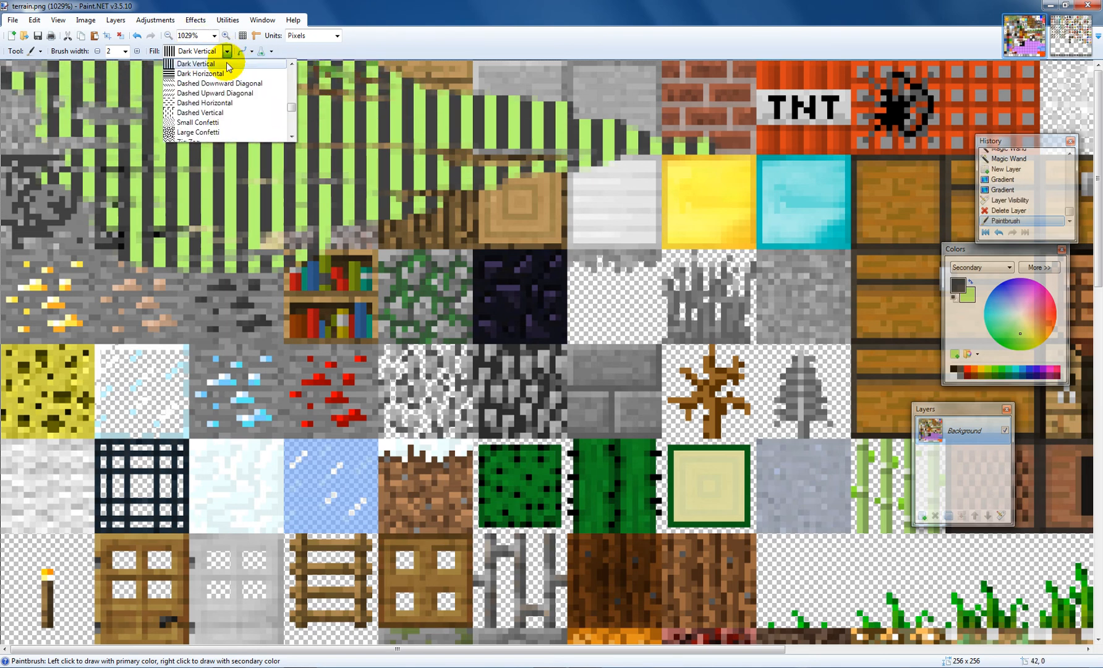
scroll(223, 95, down, 3)
click(216, 97)
mouse_move(291, 298)
mouse_down()
mouse_move(522, 417)
mouse_move(240, 396)
mouse_move(262, 389)
mouse_move(147, 414)
mouse_move(577, 366)
mouse_move(476, 356)
mouse_move(254, 388)
mouse_move(122, 338)
mouse_move(181, 320)
mouse_move(51, 2)
mouse_up()
Step: Switch the brush fill to Solid Diamond and paint a stroke across the middle textures
click(228, 51)
click(217, 136)
mouse_move(717, 281)
mouse_down()
mouse_move(858, 215)
mouse_move(607, 194)
mouse_move(456, 195)
mouse_move(551, 232)
mouse_move(415, 239)
mouse_move(692, 233)
mouse_move(809, 184)
mouse_move(553, 214)
mouse_move(484, 195)
mouse_move(534, 179)
mouse_up()
scroll(533, 178, down, 1)
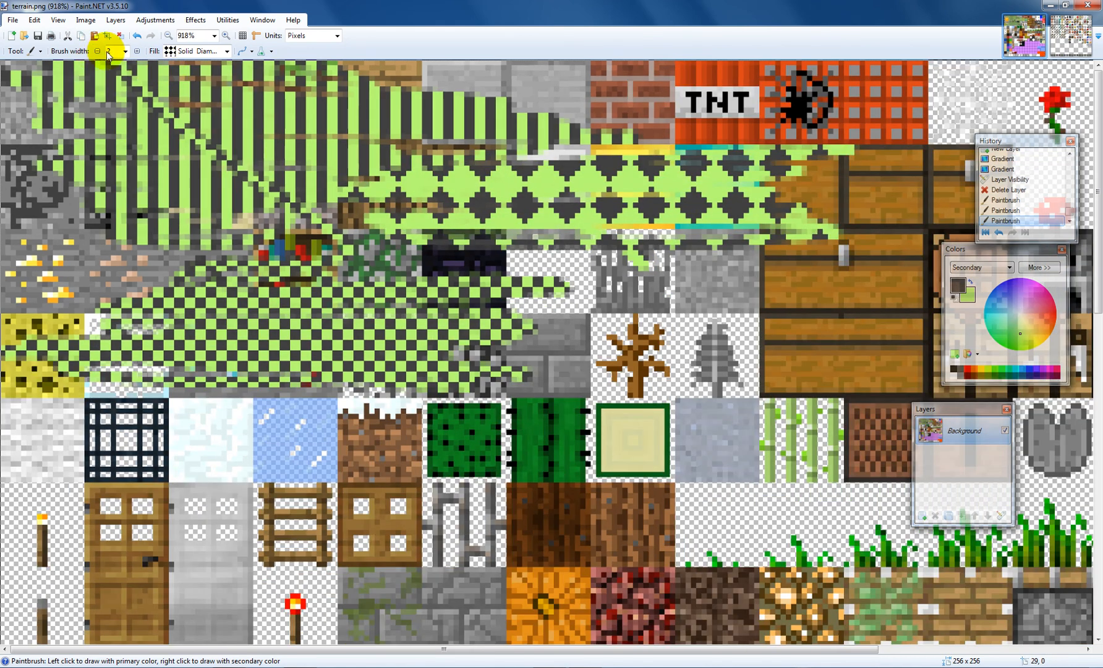
Step: Disable antialiasing for the brush and paint two strokes across the lower textures
click(246, 53)
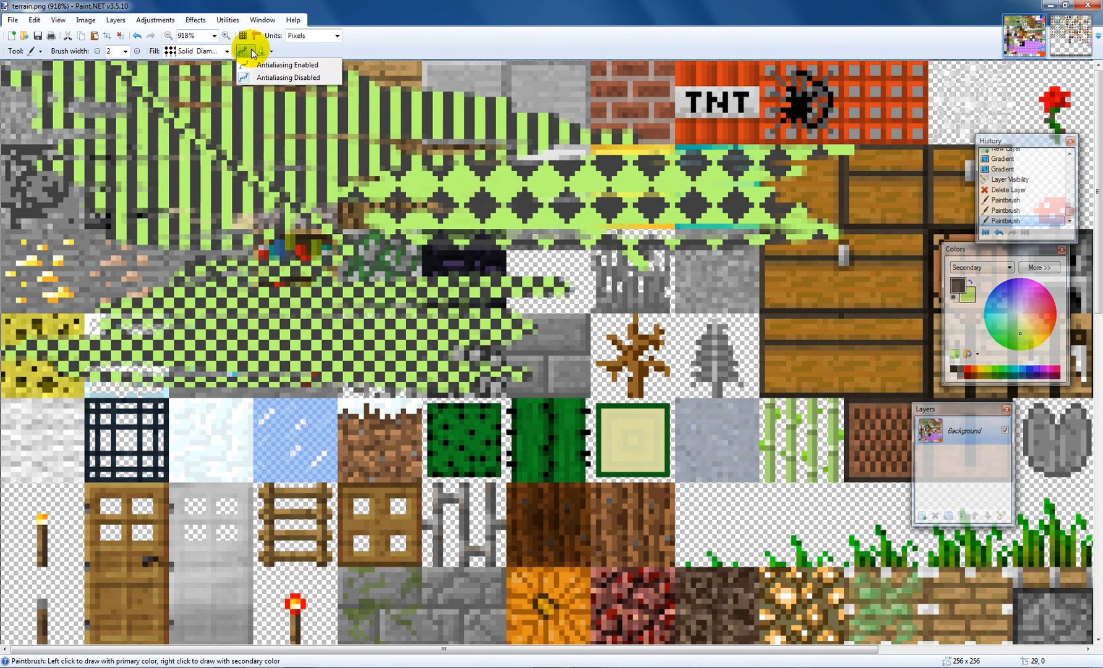
click(259, 79)
mouse_move(631, 429)
mouse_down()
mouse_move(736, 532)
mouse_move(785, 455)
mouse_up()
drag(628, 433, 349, 404)
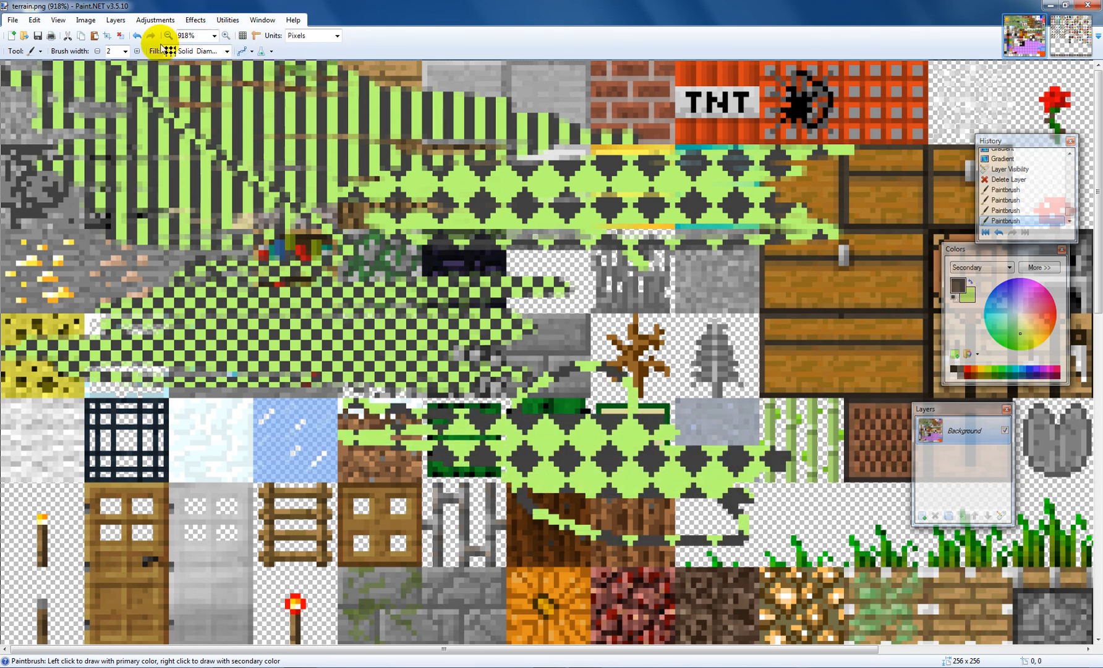
Step: Enable antialiasing again and paint a long diagonal stroke across the sheet
click(250, 53)
click(260, 66)
mouse_move(696, 419)
mouse_down()
mouse_move(710, 383)
mouse_move(671, 374)
mouse_move(804, 362)
mouse_move(875, 337)
mouse_move(432, 284)
mouse_move(268, 143)
mouse_up()
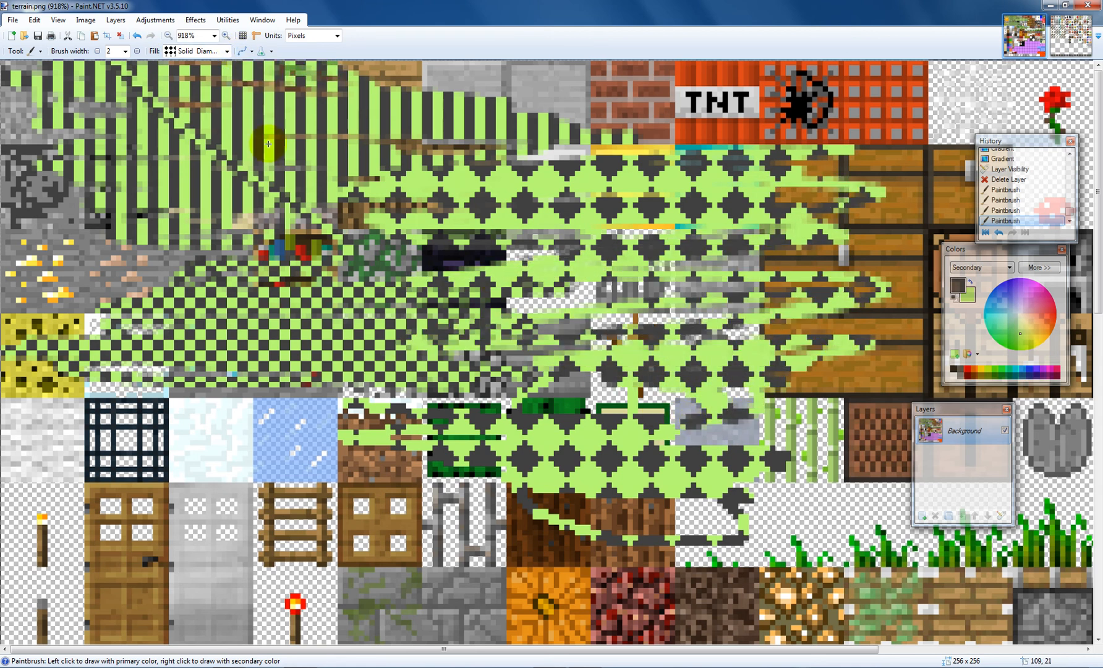
Step: Select the Eraser and erase two strokes through the painted area on the left
click(34, 50)
click(57, 216)
mouse_move(272, 299)
mouse_down()
mouse_move(192, 278)
mouse_move(191, 297)
mouse_move(93, 309)
mouse_move(297, 260)
mouse_up()
mouse_move(89, 256)
mouse_down()
mouse_move(317, 249)
mouse_move(153, 302)
mouse_move(298, 303)
mouse_move(288, 281)
mouse_up()
Step: Select the Pencil and draw a freeform one-pixel line over the left textures
click(39, 51)
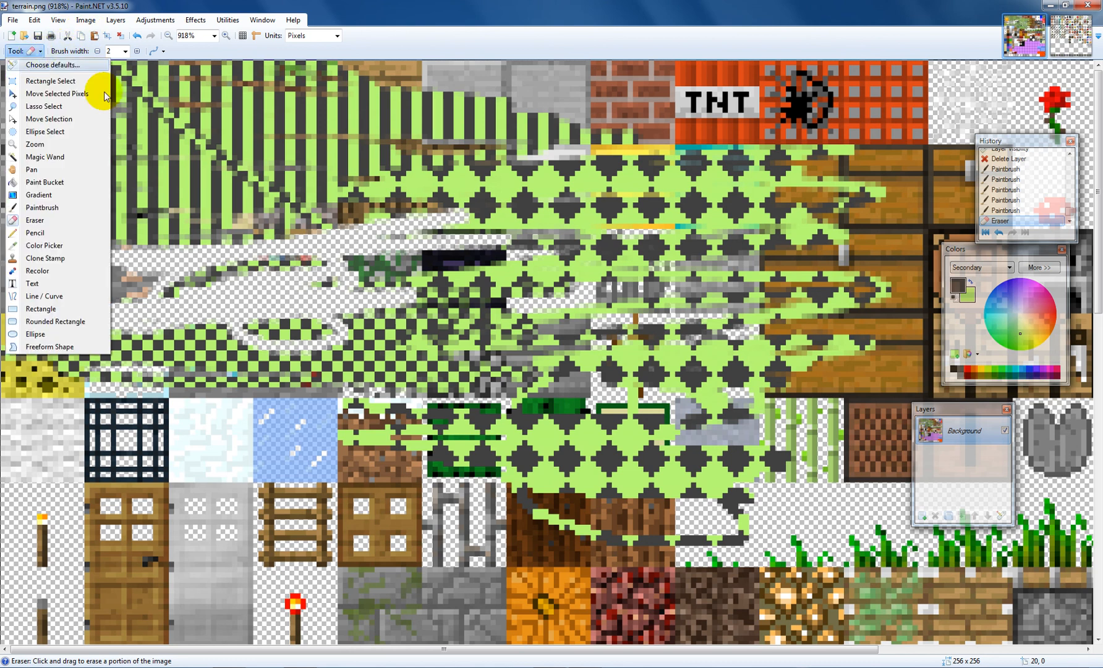
click(37, 232)
mouse_move(316, 331)
mouse_down()
mouse_move(209, 290)
mouse_move(2, 58)
mouse_up()
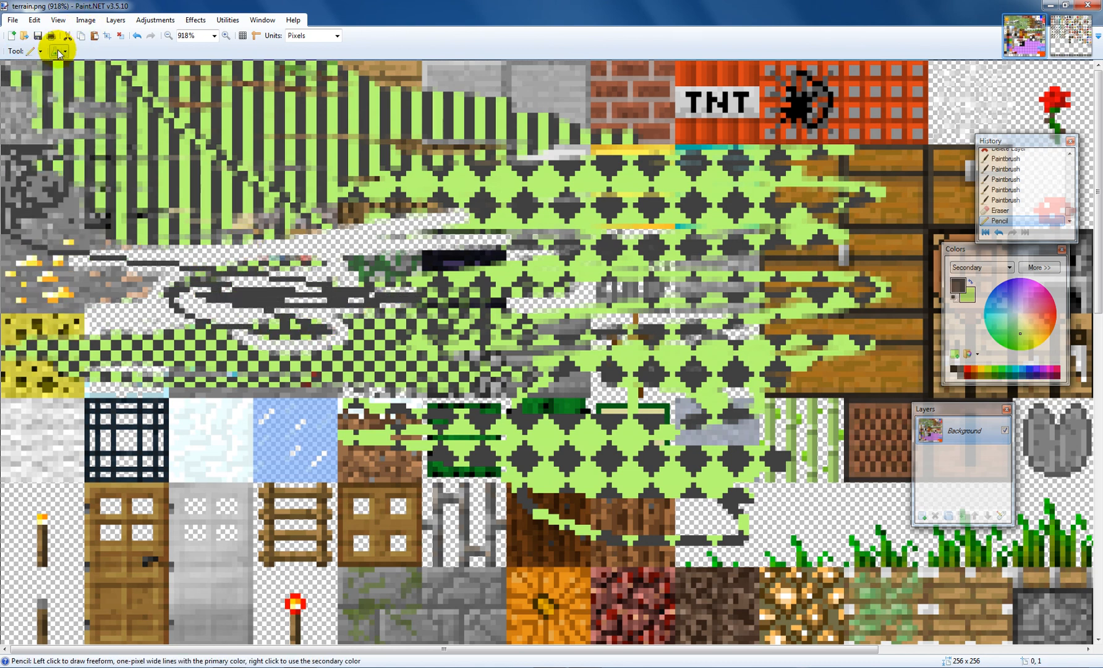
Step: Step back in the history to an earlier Magic Wand state before all the painting
click(35, 51)
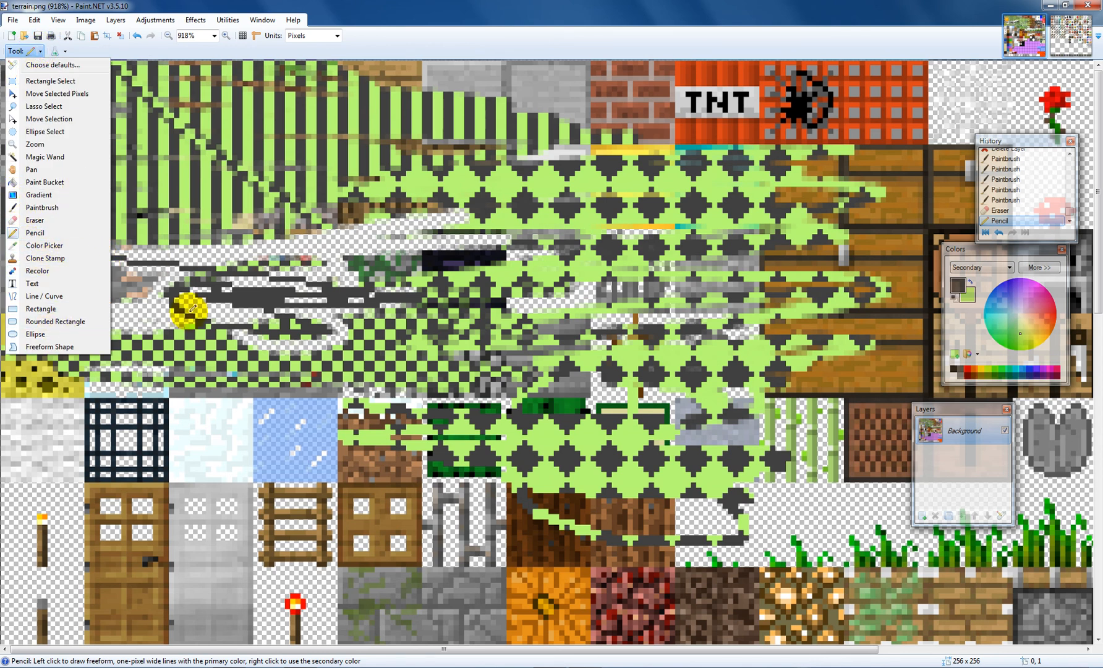
click(211, 312)
scroll(302, 306, down, 7)
scroll(371, 296, up, 5)
scroll(384, 290, up, 3)
scroll(384, 291, down, 3)
scroll(383, 291, up, 3)
scroll(613, 245, down, 3)
scroll(614, 245, up, 3)
scroll(1000, 203, up, 5)
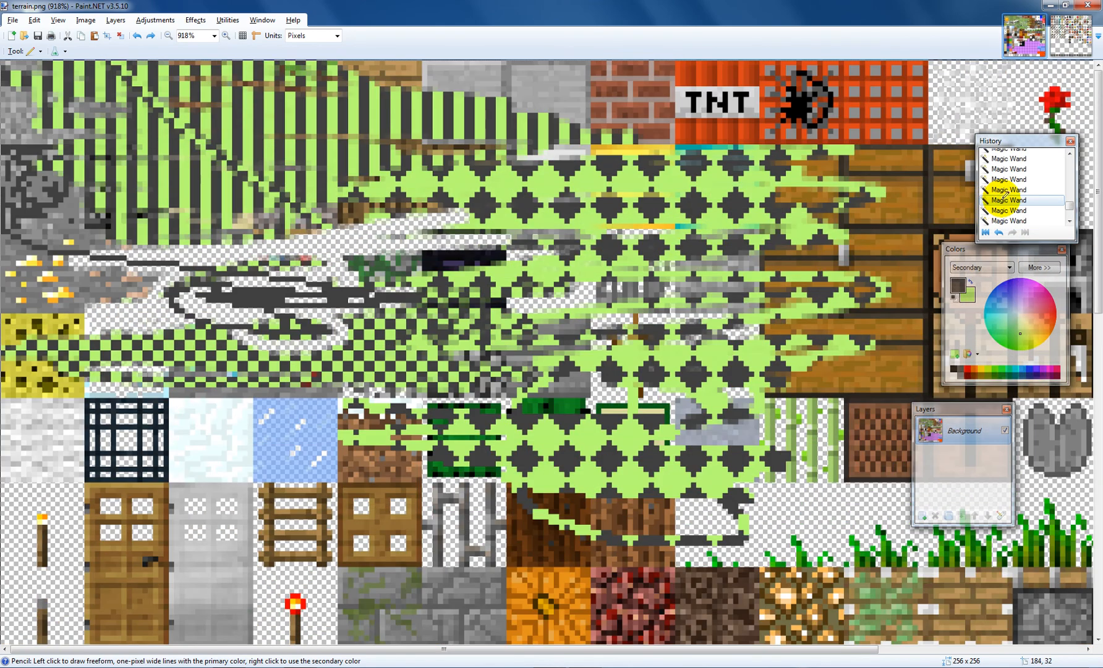
click(1004, 200)
Step: Step further back in the history to an Ellipse Select state
scroll(1026, 192, up, 3)
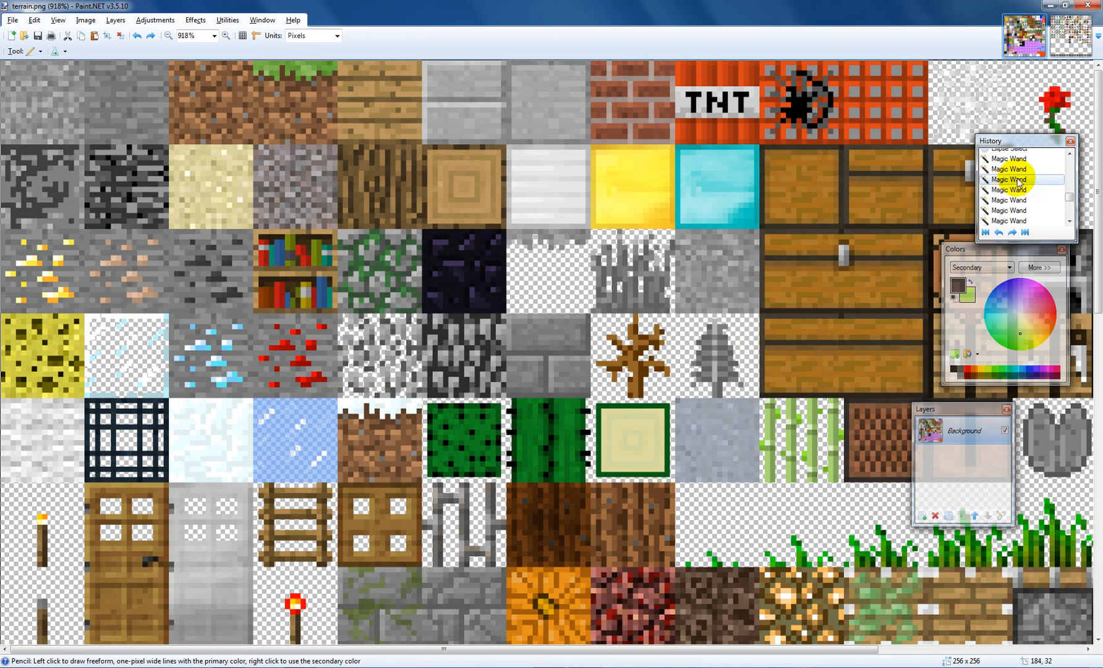
click(1029, 190)
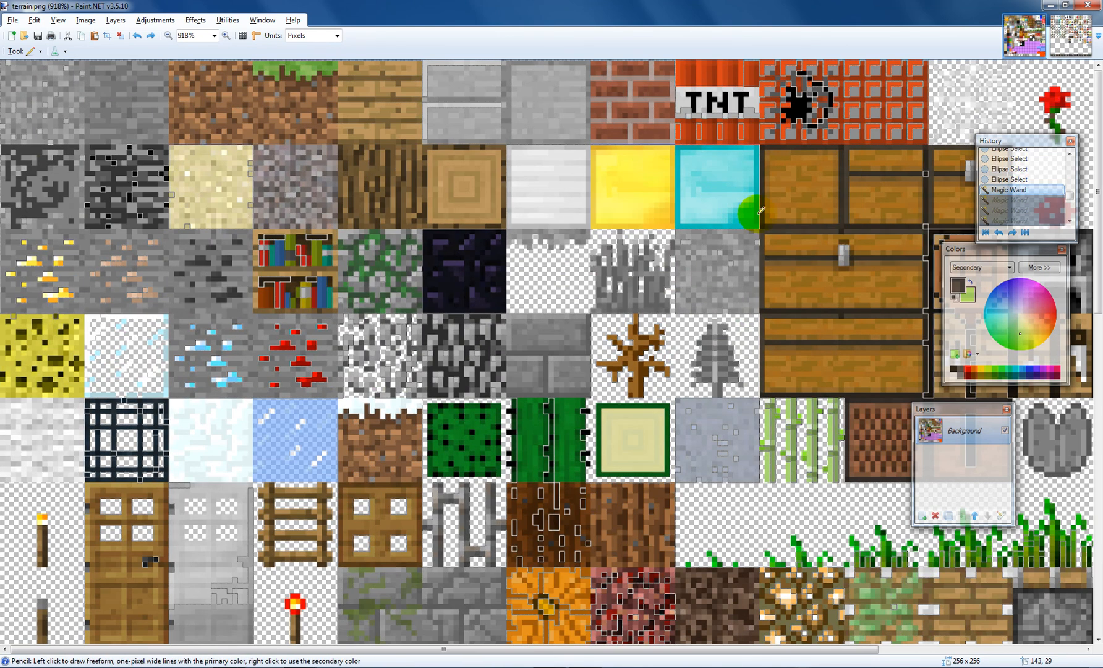
click(1010, 180)
scroll(782, 196, down, 5)
scroll(782, 195, up, 5)
scroll(783, 196, down, 9)
scroll(404, 288, up, 10)
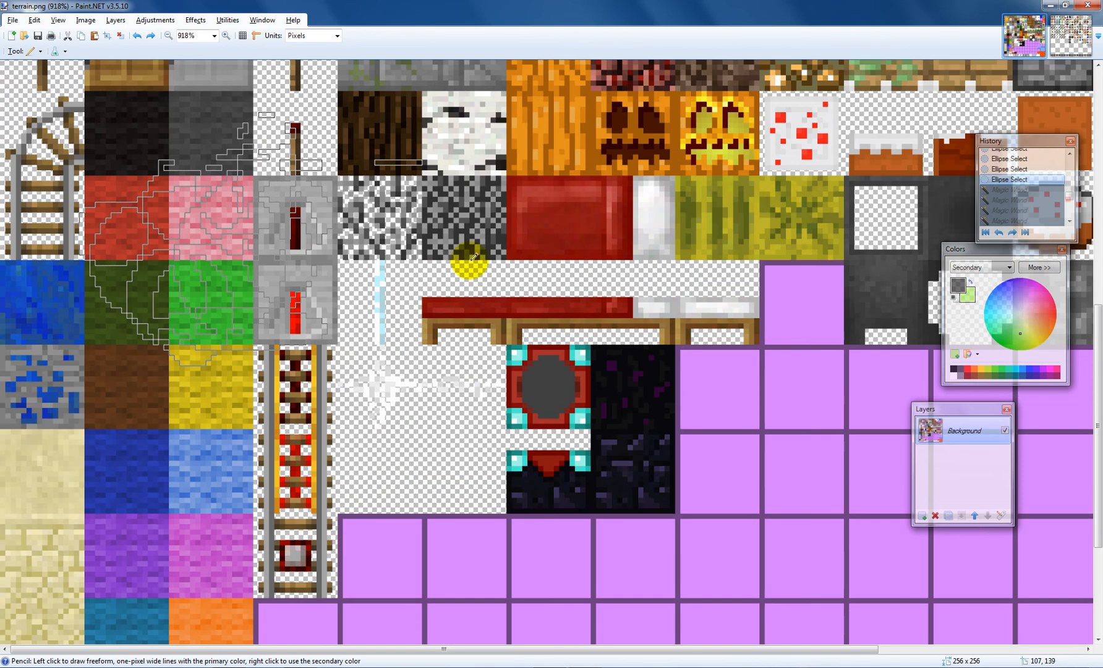
scroll(412, 285, up, 2)
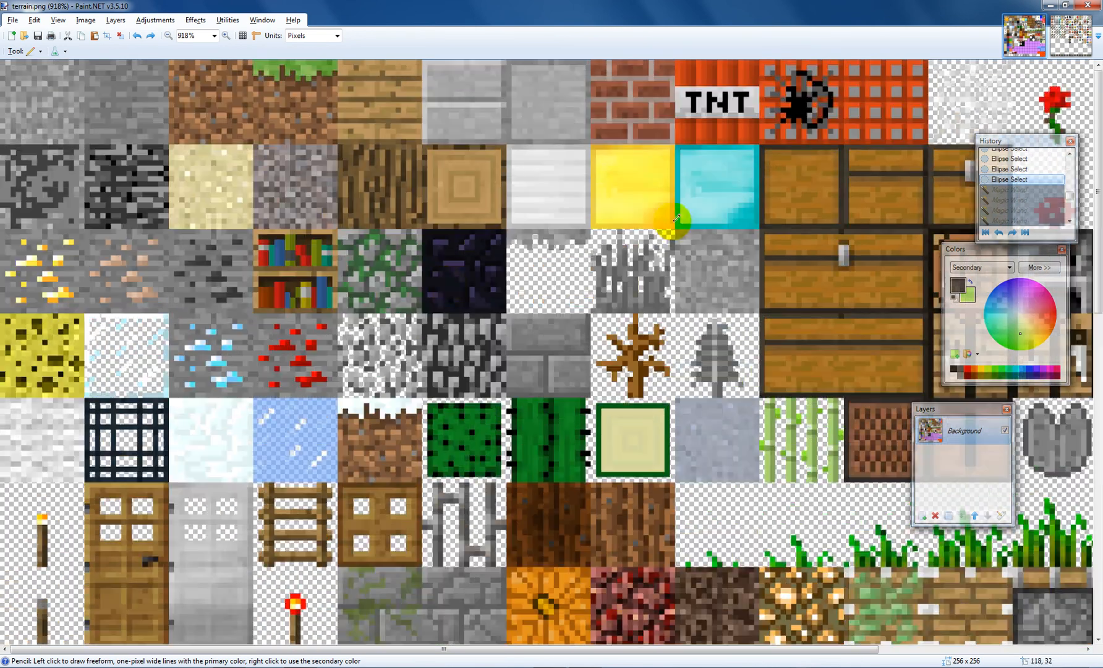